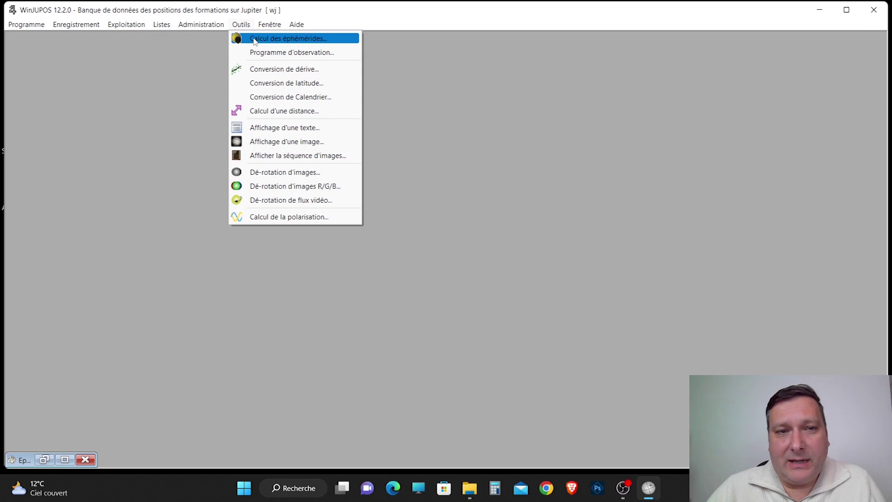
- Choose Jupiter as the celestial body and open the ephemeris calculation
mouse_move(28, 31)
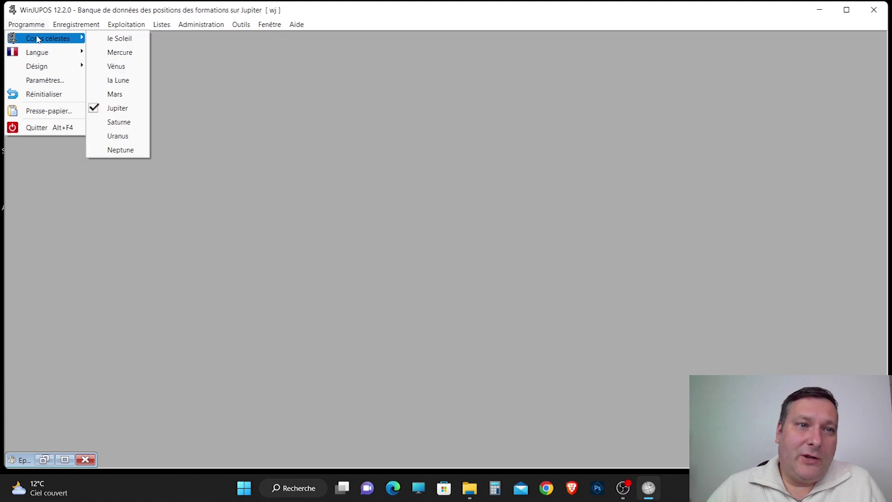
left_click(127, 109)
left_click(241, 24)
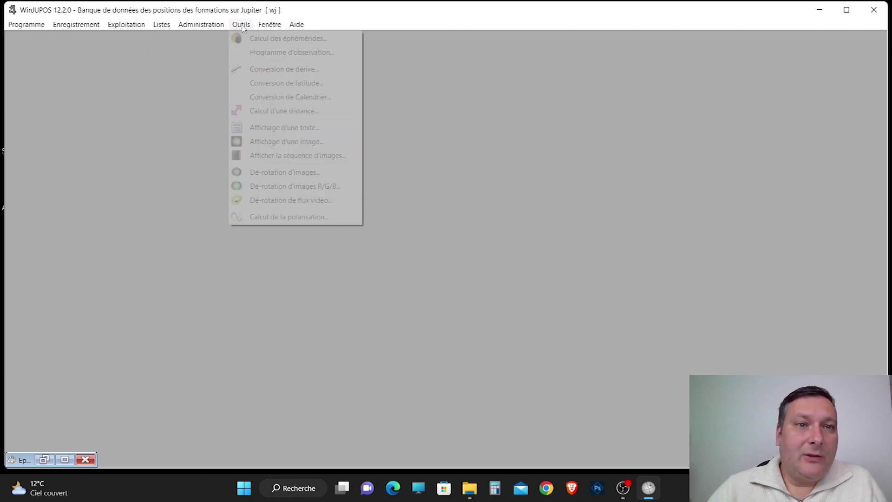
left_click(256, 39)
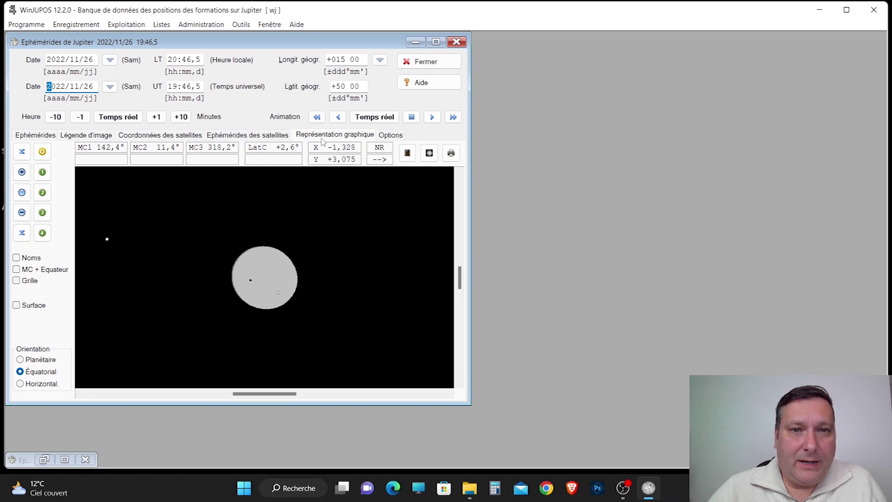
- Close the newly opened ephemeris window and restore the minimized Jupiter ephemeris window
left_click(456, 43)
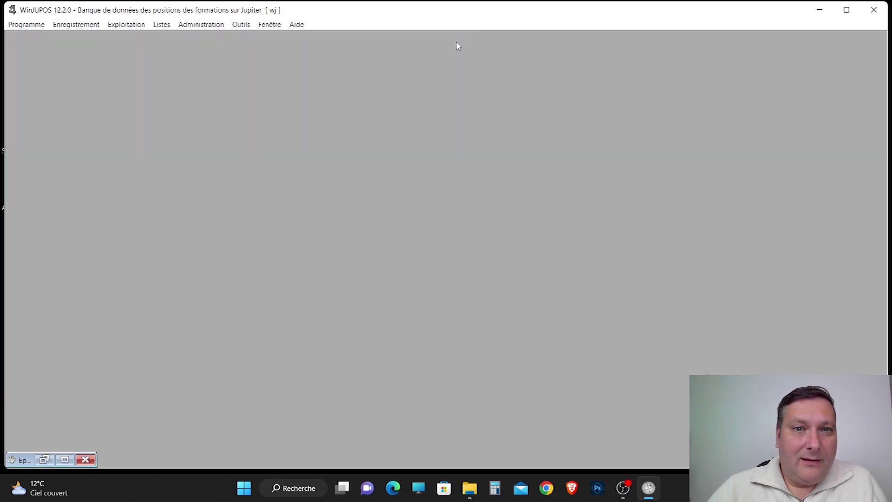
left_click(64, 460)
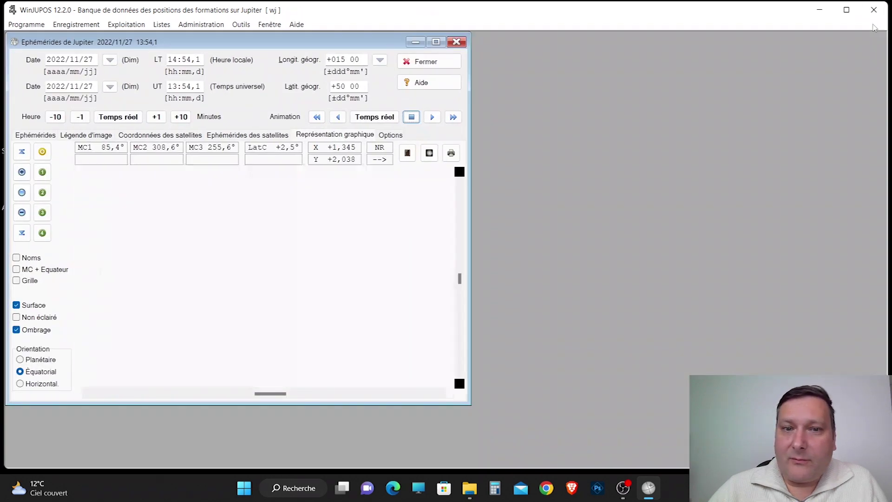
left_click(872, 25)
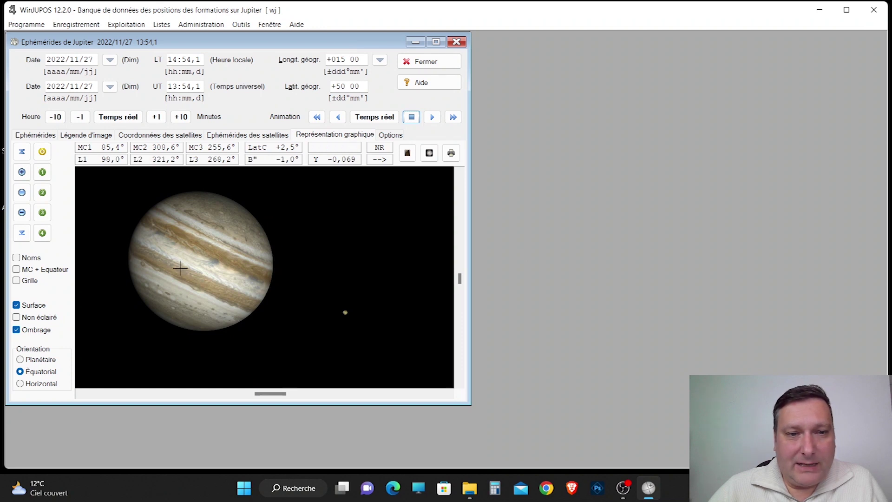
- Turn off the surface texture and view the calendar for choosing the local date
left_click(33, 307)
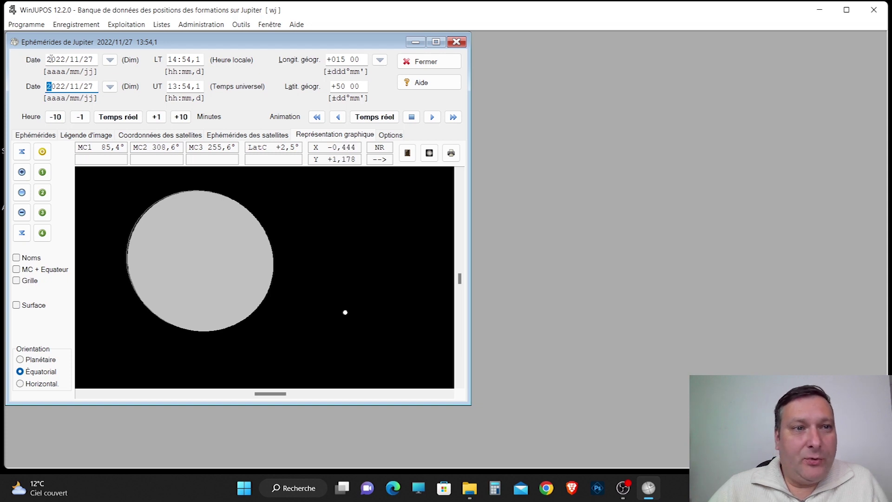
left_click(110, 60)
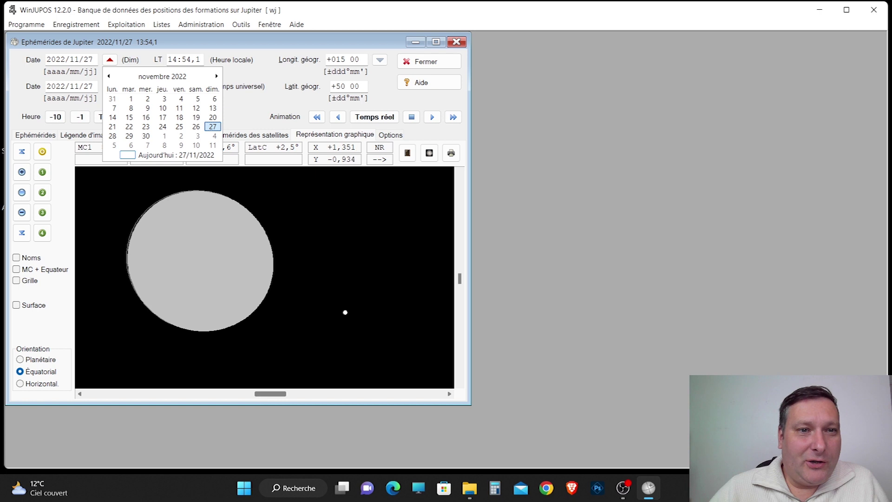
left_click(110, 60)
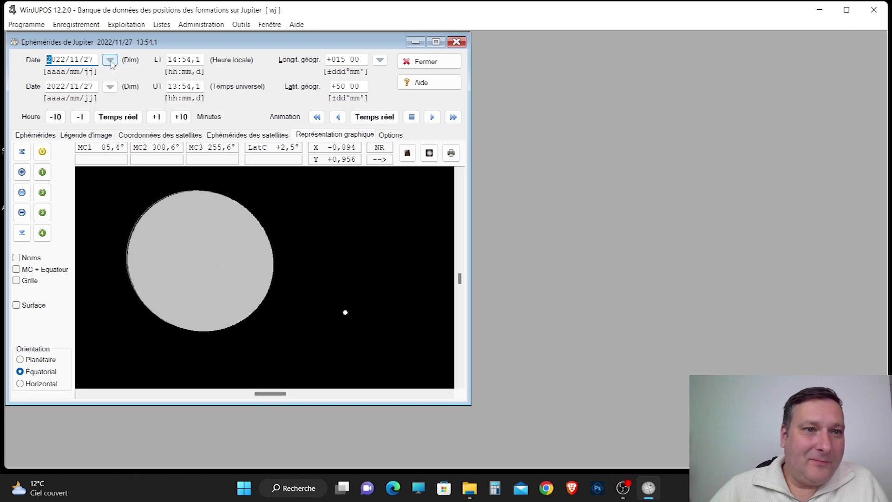
- Enlarge the ephemeris window and display Jupiter with its surface texture and shading, without object names
left_click(32, 258)
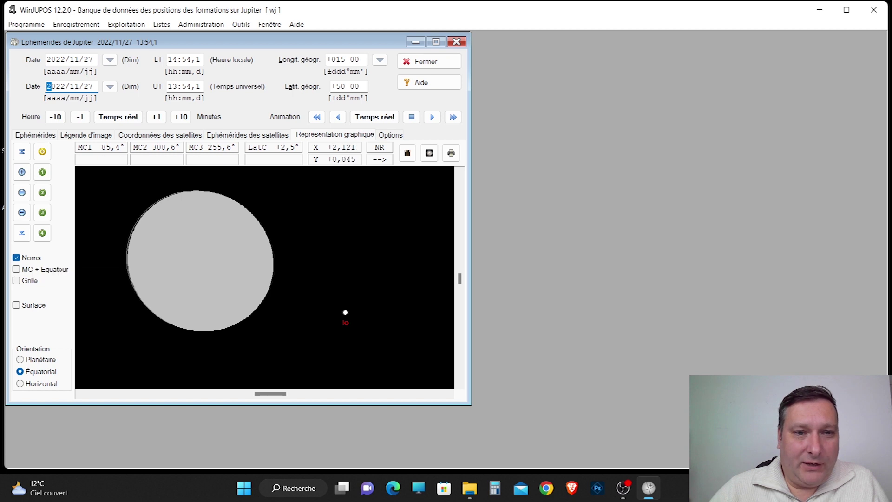
left_click_drag(468, 405, 589, 467)
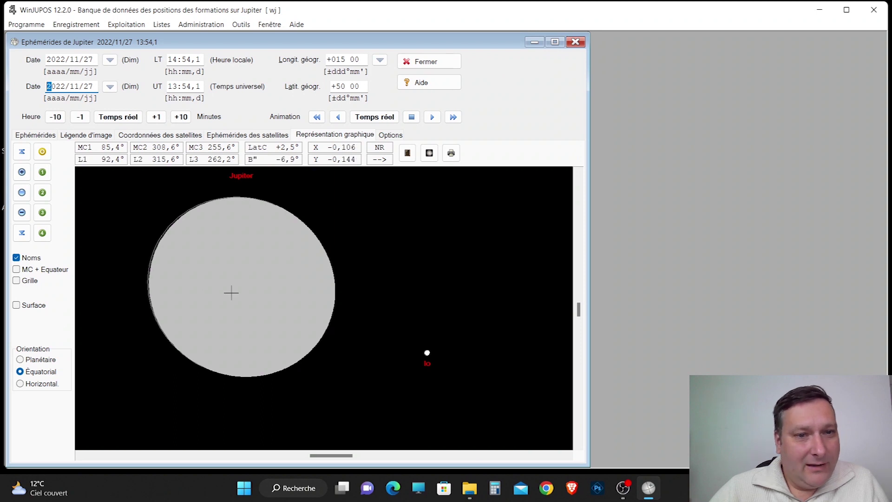
left_click(33, 306)
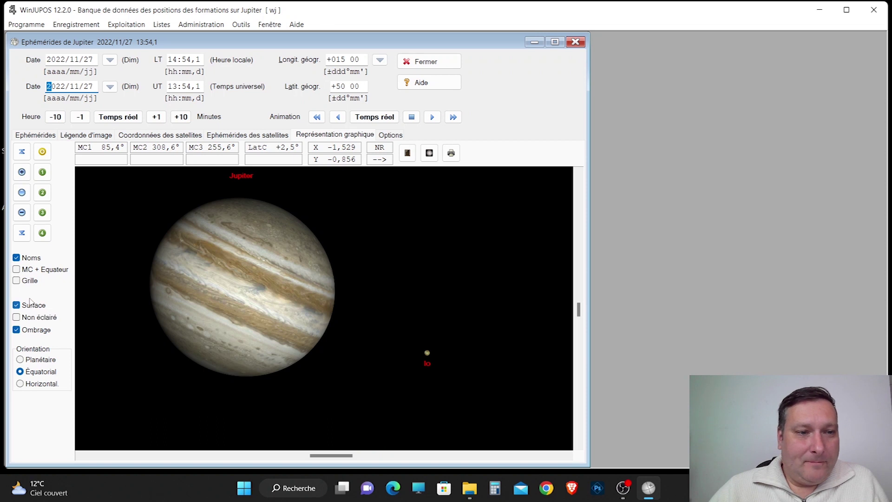
left_click(30, 259)
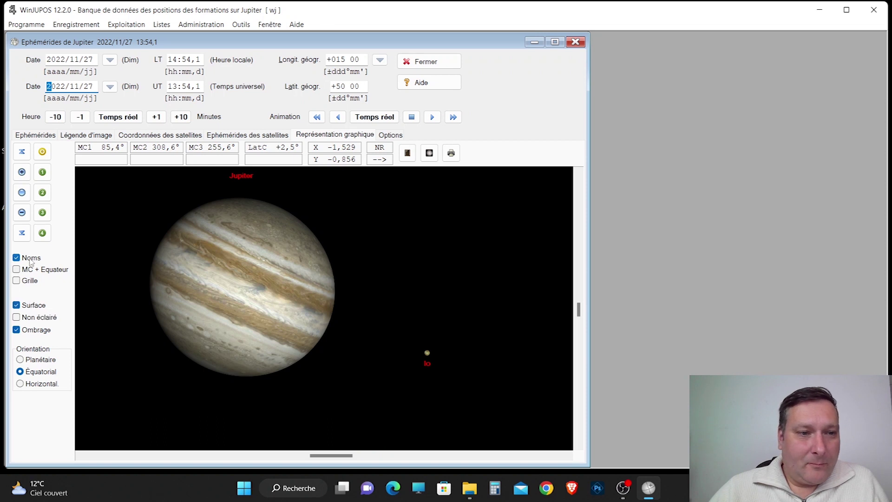
left_click(39, 330)
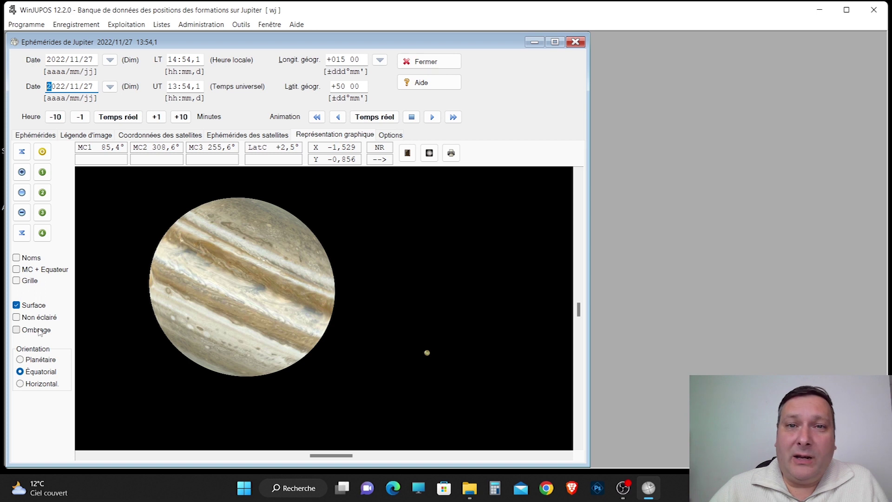
left_click(38, 331)
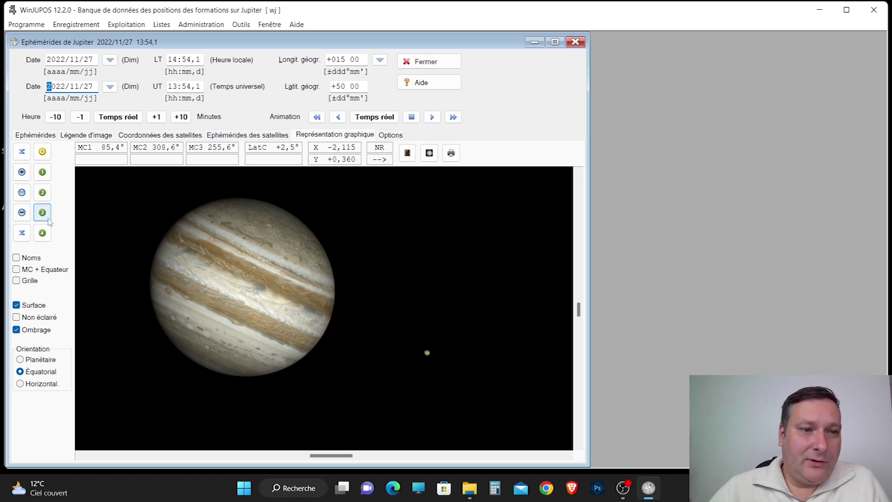
- Center the view on the first satellite and identify the surrounding moons with object names shown, then hide the names with Jupiter back in view
left_click(30, 259)
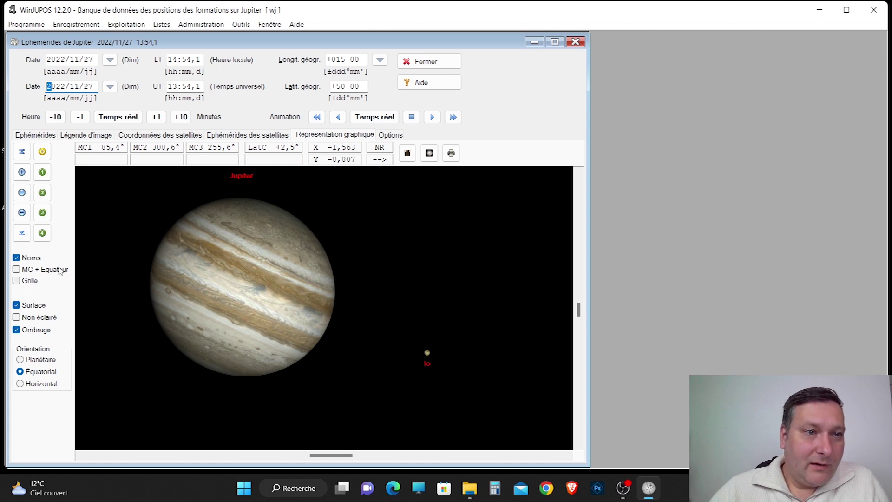
left_click(42, 172)
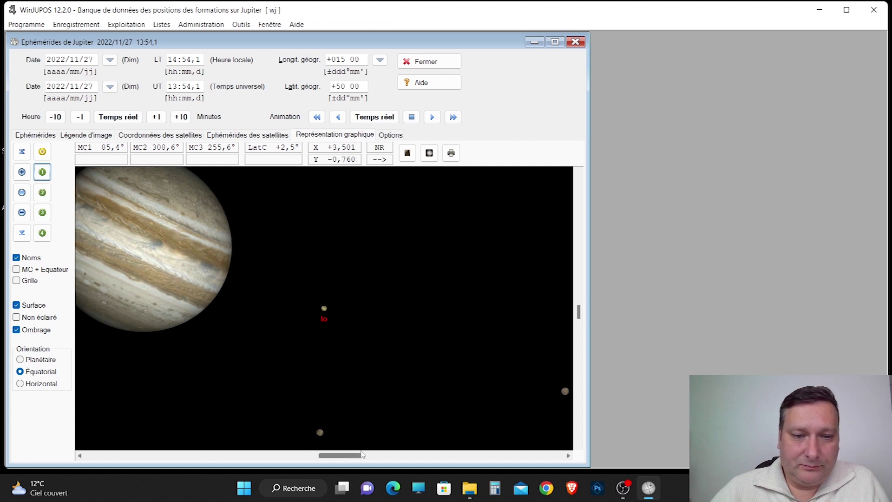
left_click_drag(580, 316, 581, 322)
mouse_move(342, 456)
left_mouse_down()
mouse_move(354, 458)
mouse_move(327, 458)
left_mouse_up()
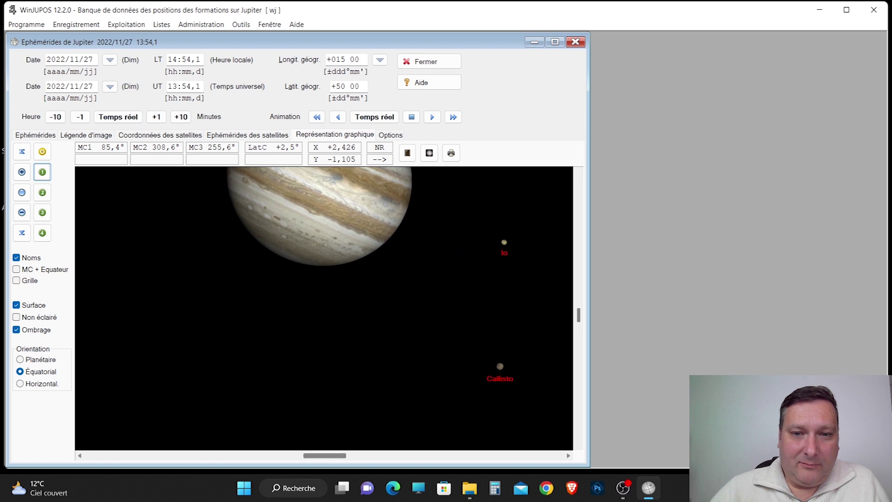
left_click_drag(580, 320, 580, 313)
left_click(17, 257)
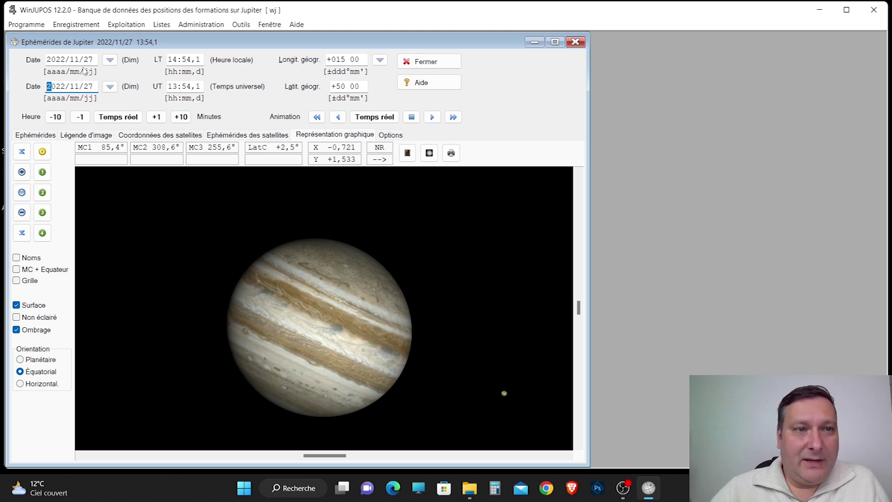
- Run the animation forward to 15:45,1 UT, and fast-forward it to 18:08,1 UT on 2022/11/27
left_click(432, 118)
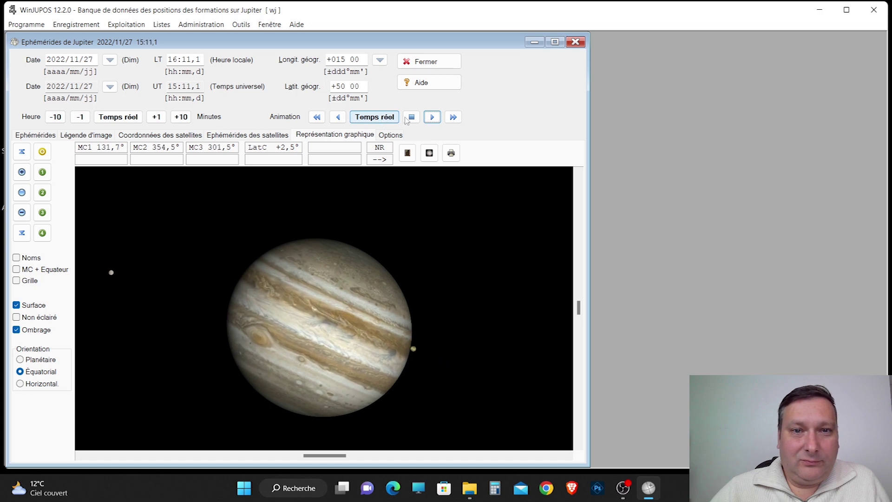
left_click(412, 118)
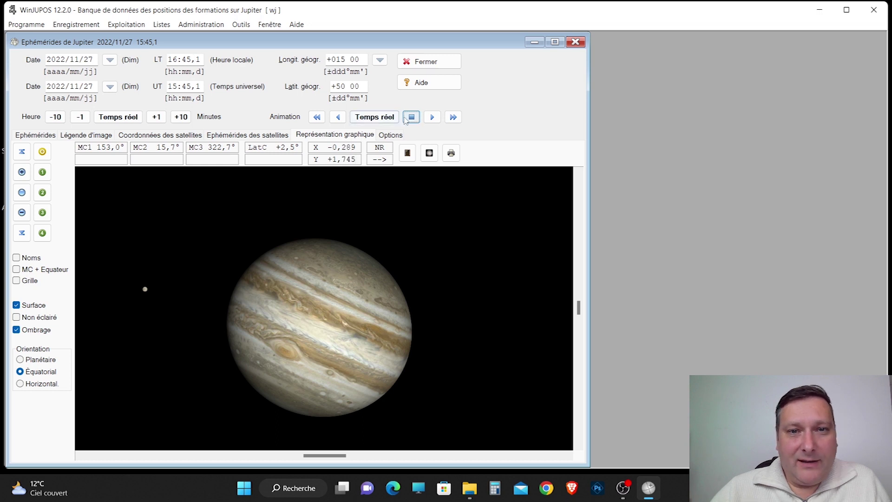
left_click(454, 117)
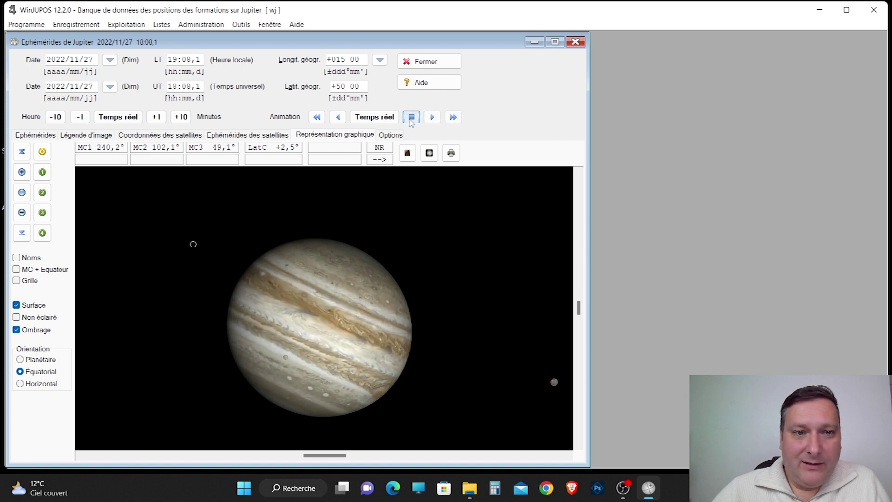
left_click(412, 118)
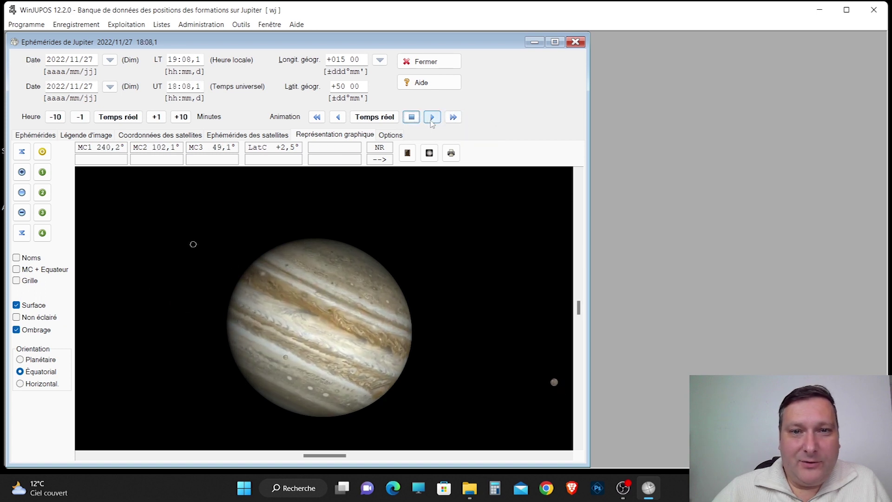
- Run the animation backward and switch it to real time
left_click(338, 117)
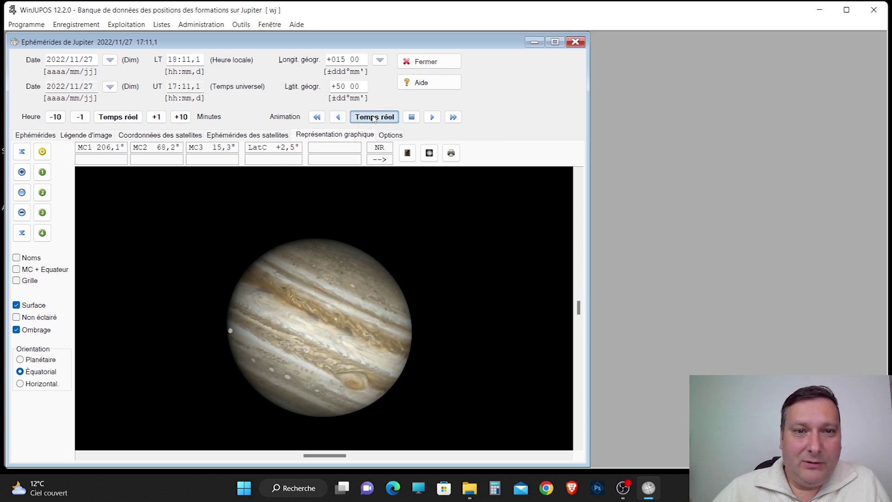
left_click(374, 118)
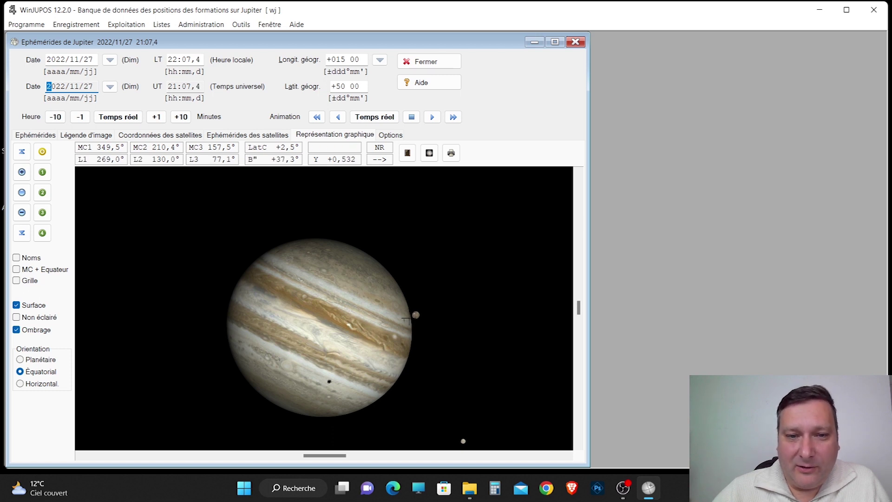
- Check the name of the moon at Jupiter's edge, and advance the animation to 21:33,6 UT
left_click(42, 258)
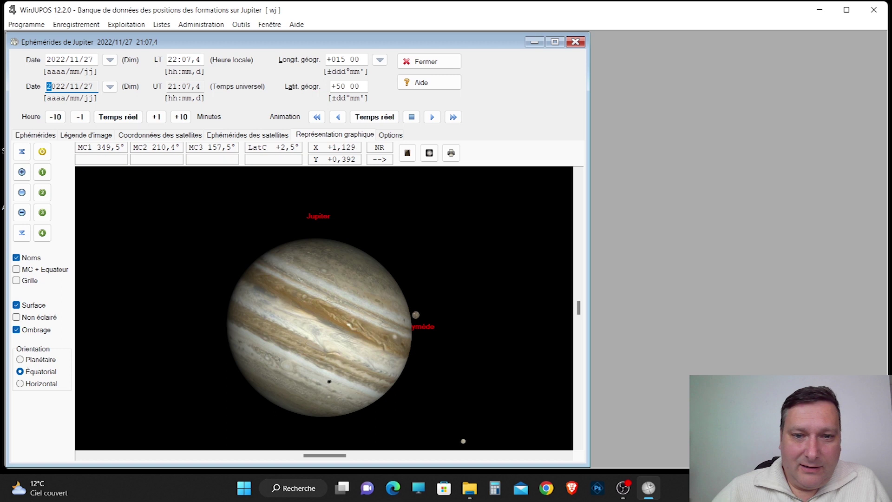
left_click(40, 259)
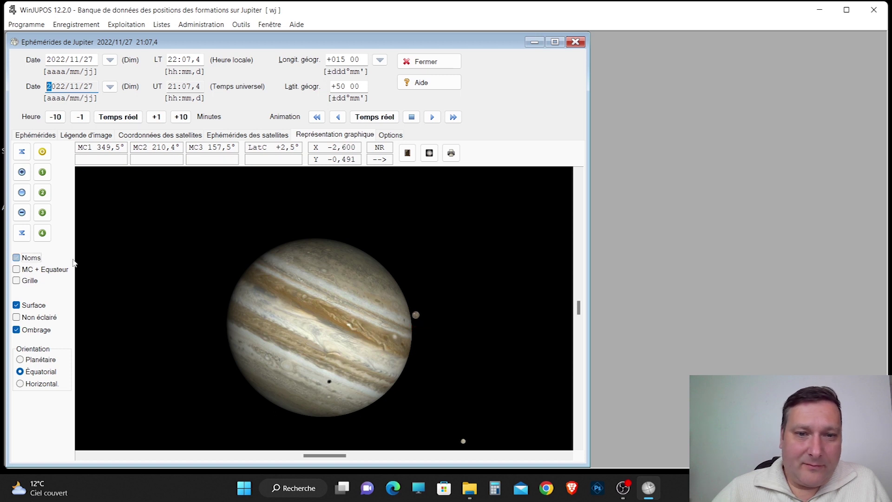
left_click(432, 118)
left_click(411, 120)
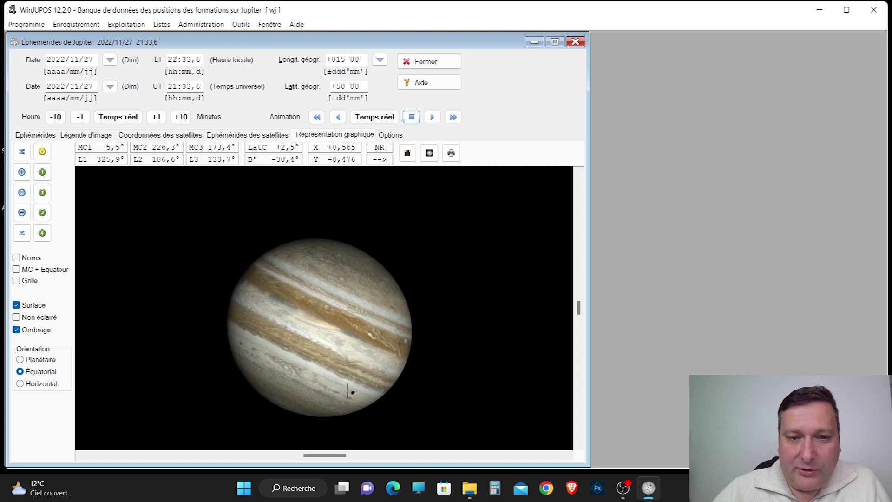
- Identify the moon outside Jupiter's lower-right edge by briefly displaying object names
left_click_drag(578, 308, 579, 314)
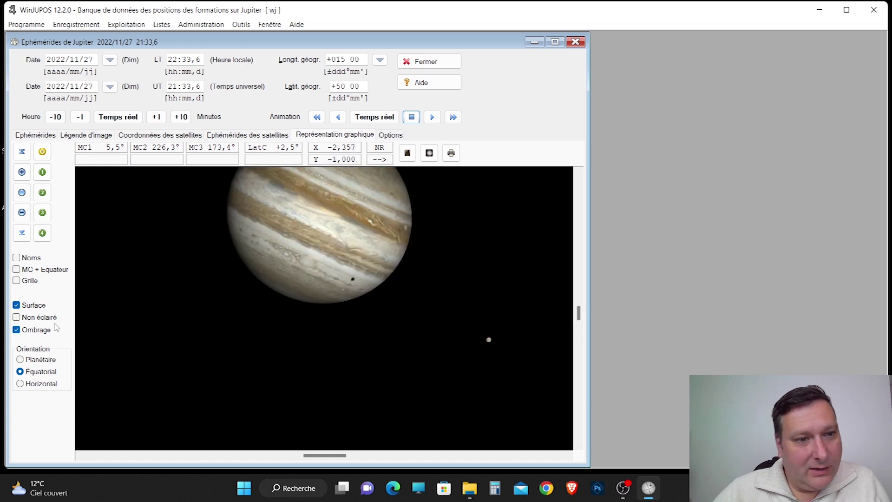
left_click(31, 259)
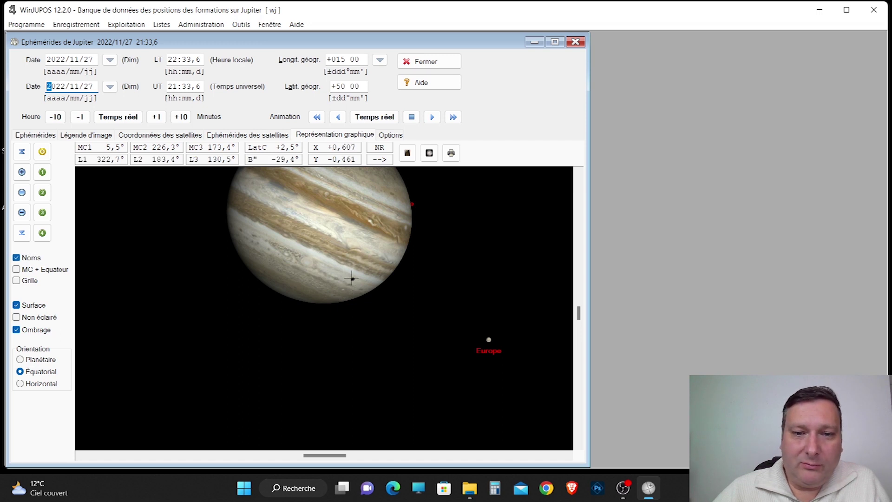
left_click(24, 261)
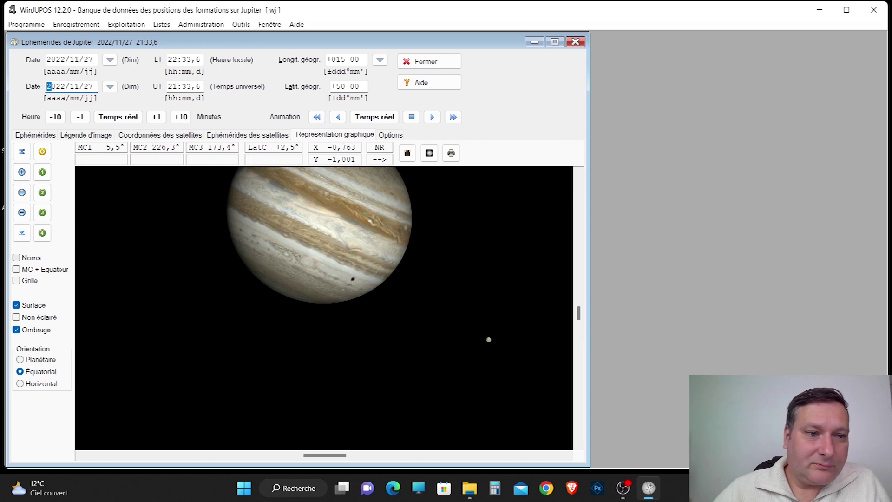
scroll(580, 319, "up", 2)
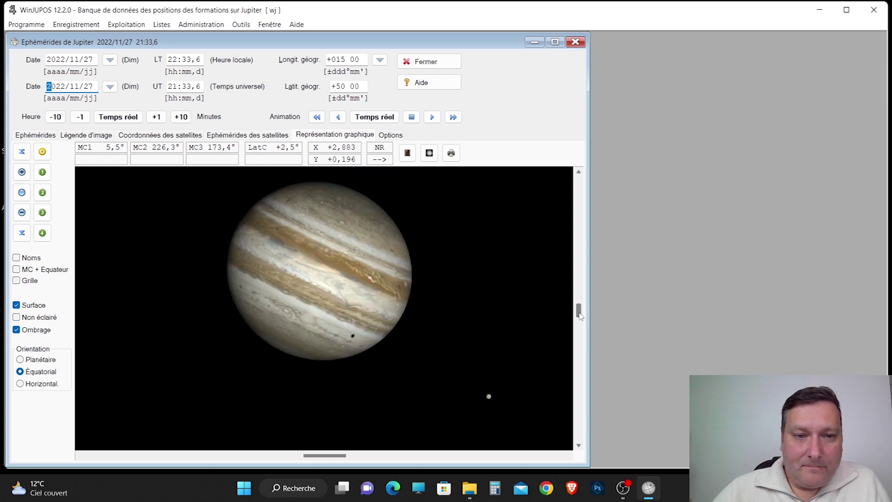
- Run the animation forward to 01:18,6 UT on 2022/11/28, back to 00:03,6 UT, and forward again to 03:48,6 UT
left_click(432, 119)
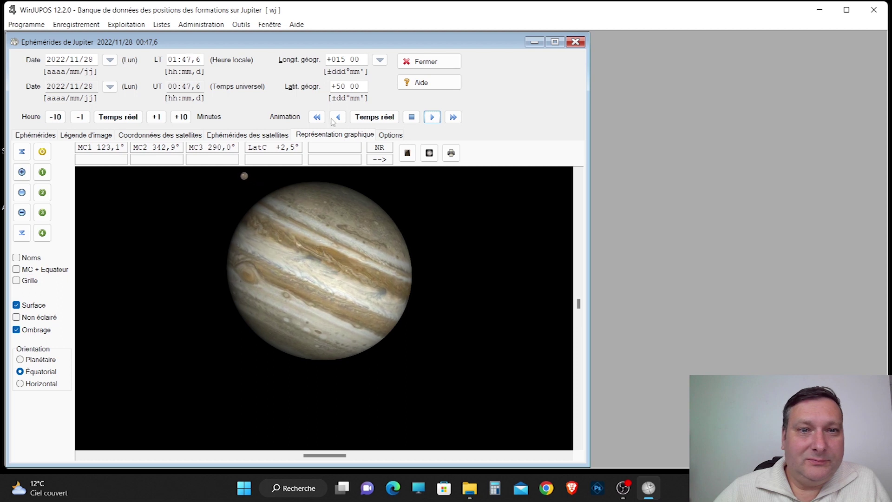
left_click(412, 120)
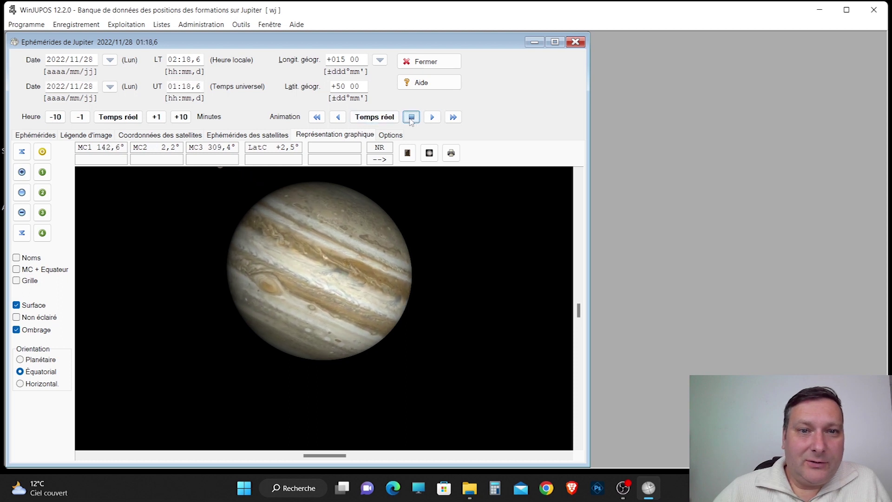
left_click(335, 119)
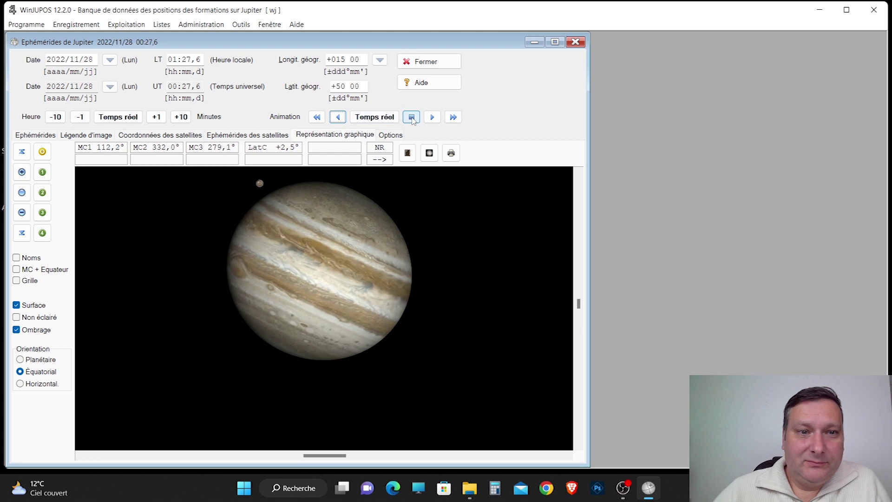
left_click(411, 118)
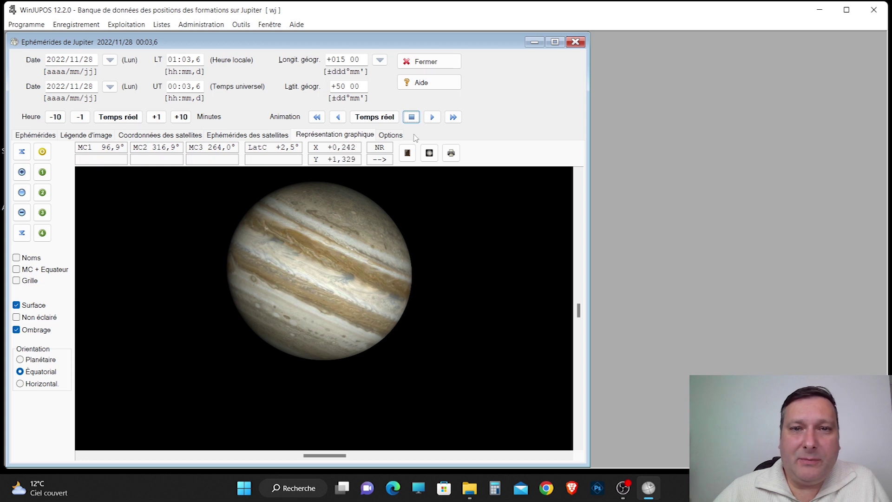
left_click(432, 116)
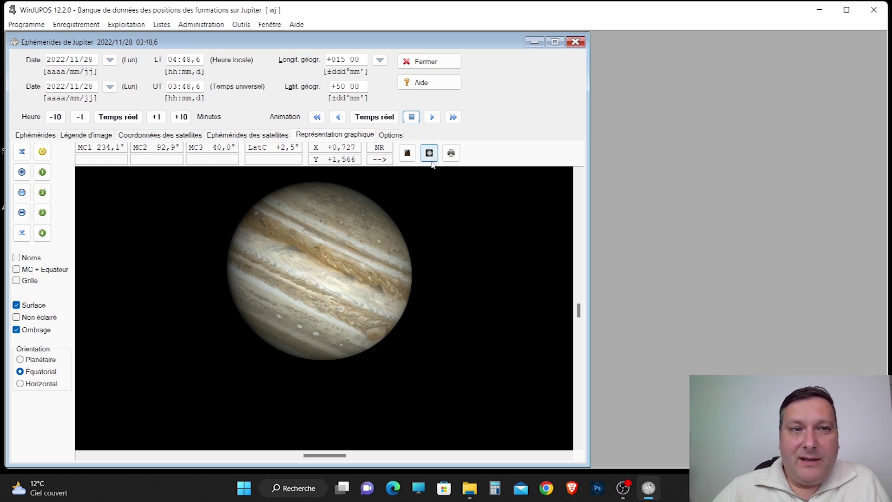
- Set the ephemeris to 2022/11/28 at 21:09,7 UT, and run the animation forward to 00:32,7 UT on 2022/11/29
left_click(110, 61)
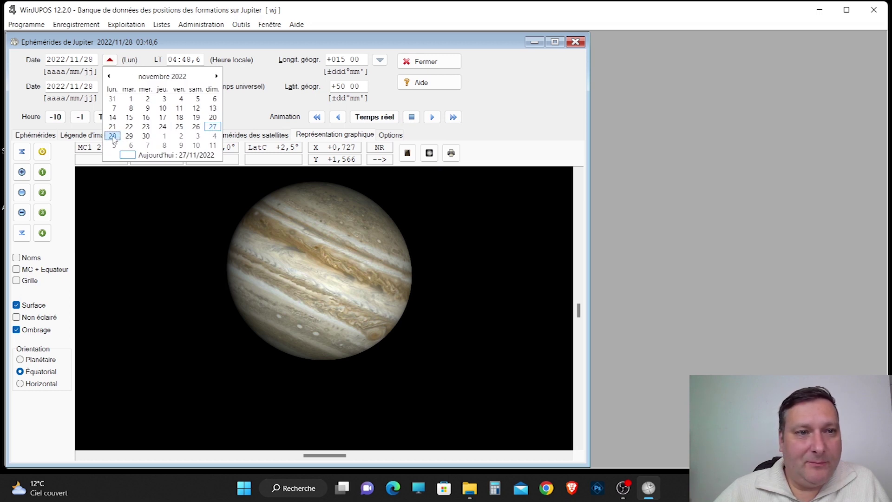
left_click(111, 60)
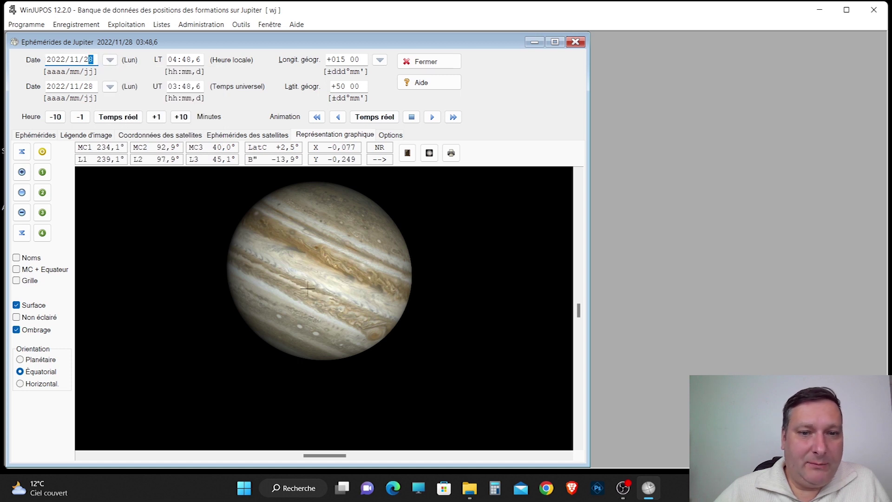
key("Return")
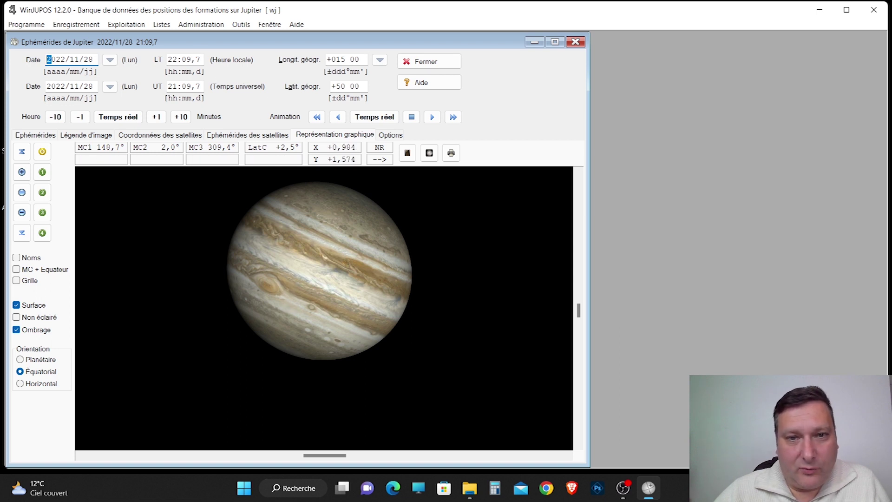
left_click(432, 117)
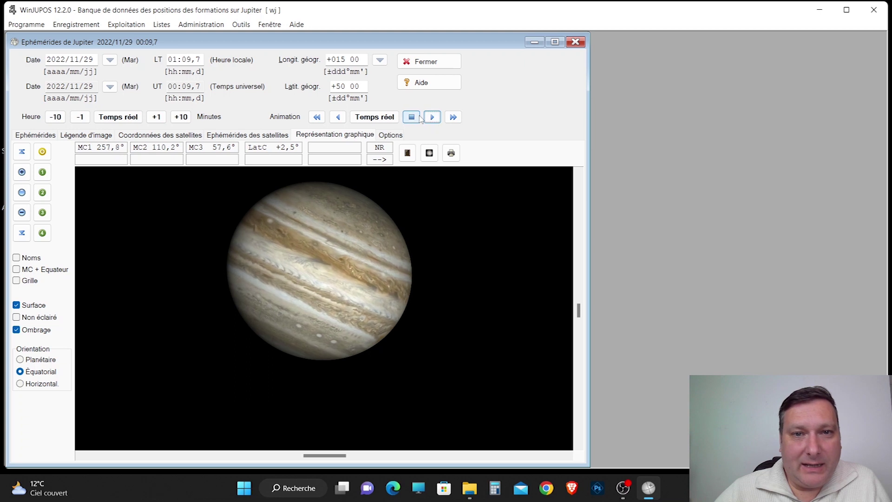
left_click(411, 117)
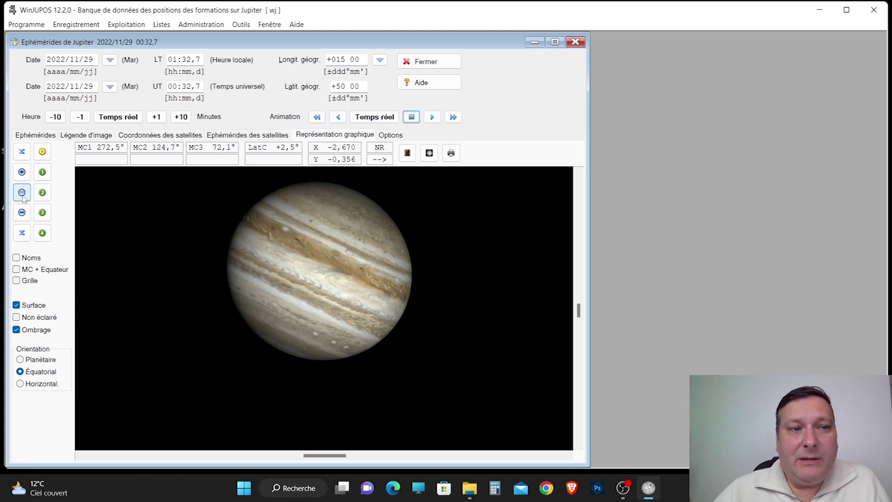
- Shrink the graphic to show the surrounding moons, and advance the animation to 09:09,7 UT on 2022/11/30
left_click(22, 212)
left_click(22, 212)
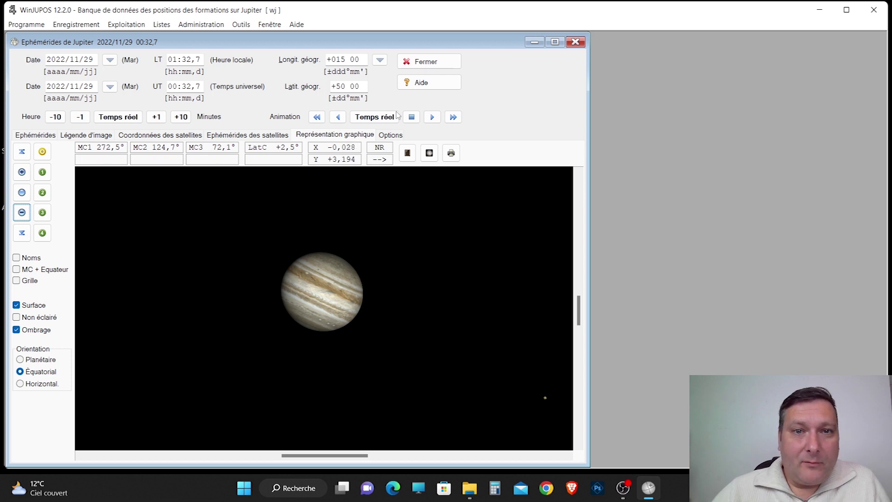
left_click(451, 118)
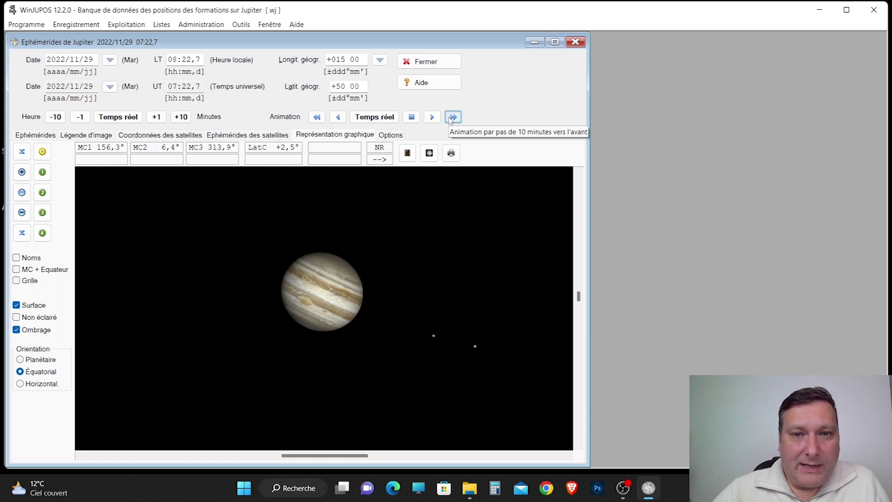
left_click(411, 117)
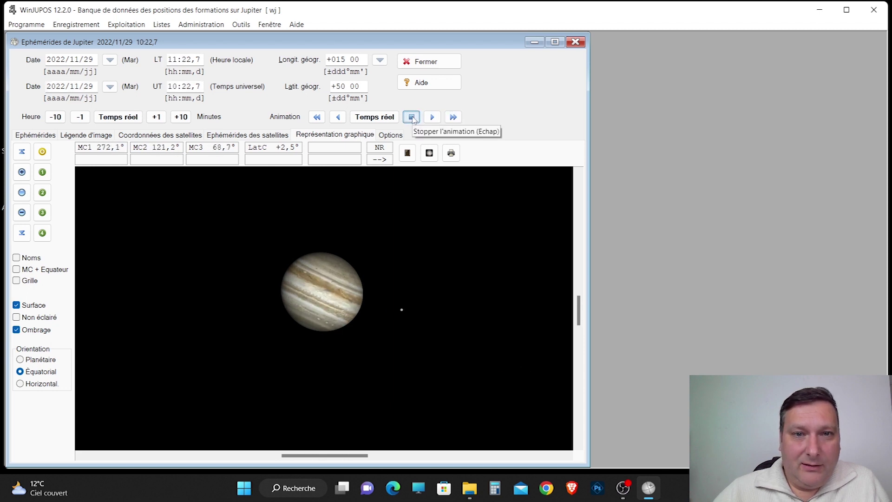
left_click(453, 117)
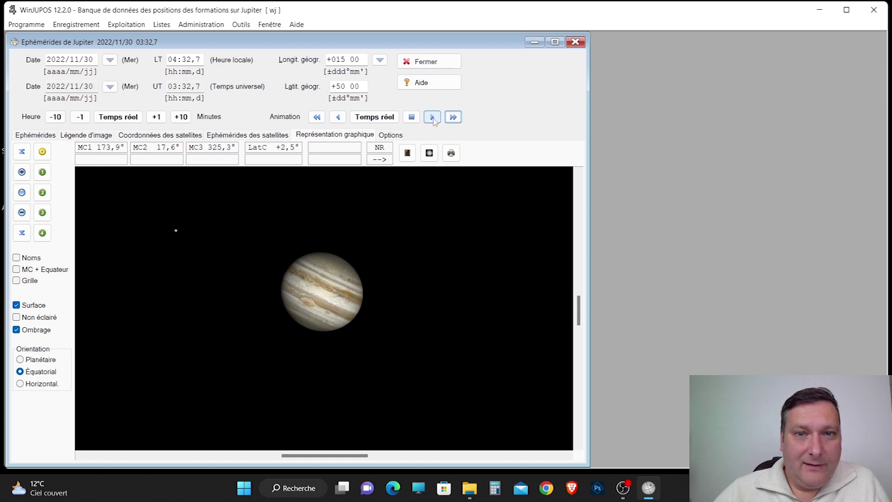
left_click(414, 119)
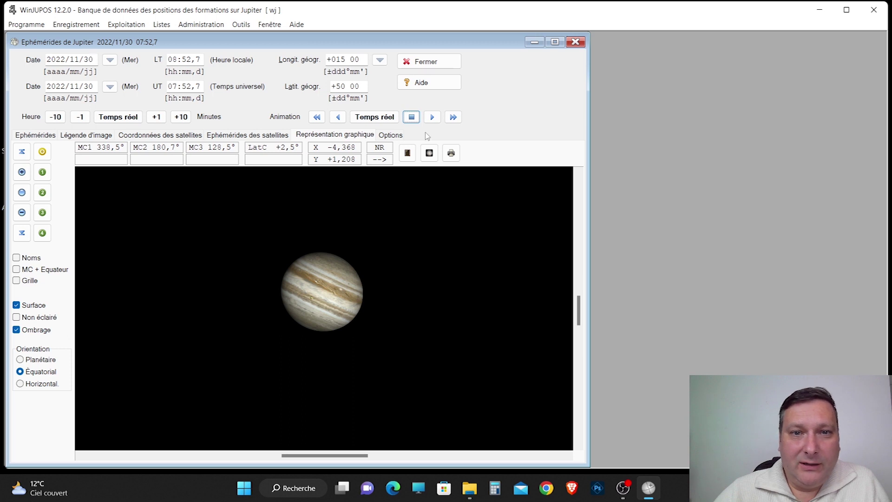
left_click(433, 117)
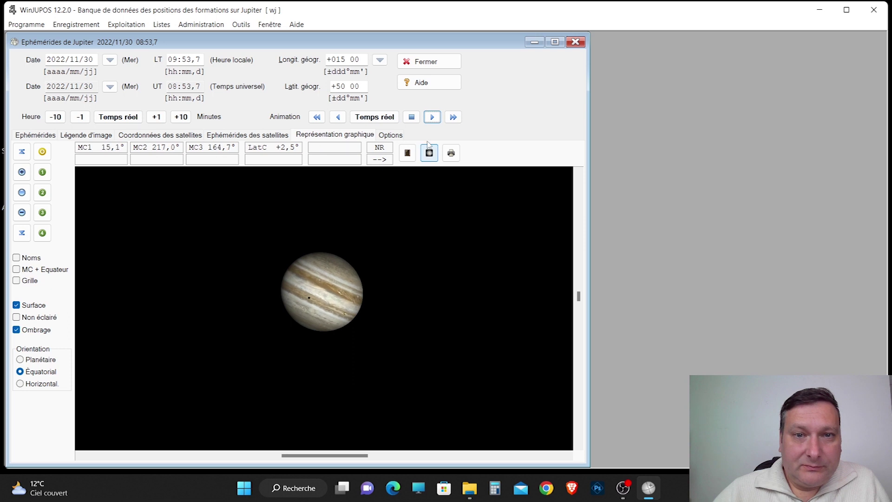
left_click(411, 117)
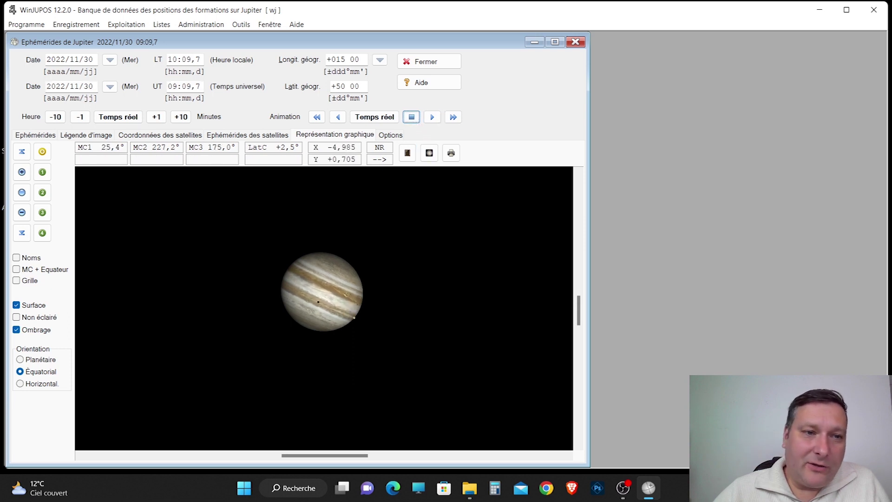
- Enlarge Jupiter and run the animation forward to 10:27,7 UT to follow the moon's shadow across the disc
left_click(22, 172)
left_click(23, 173)
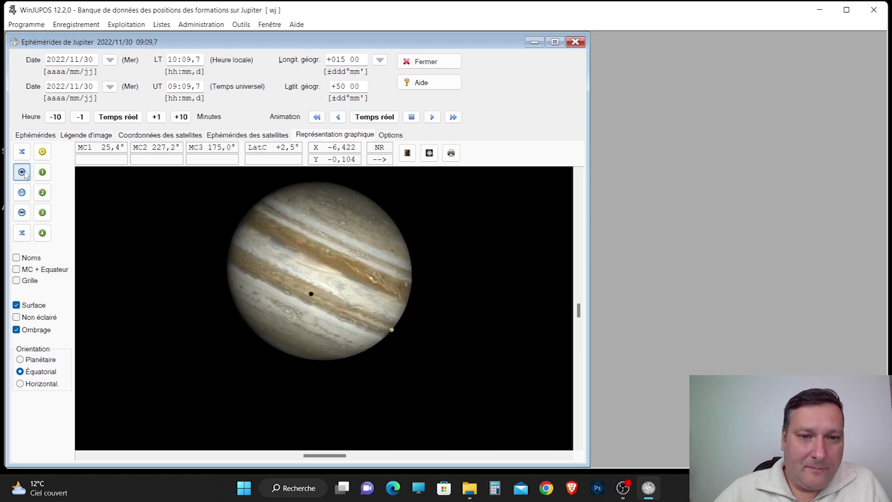
left_click(22, 172)
left_click(22, 172)
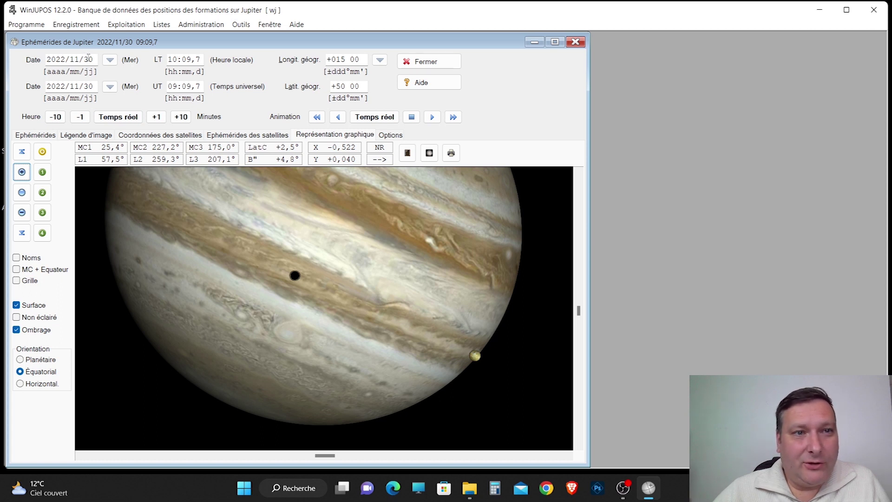
left_click(432, 117)
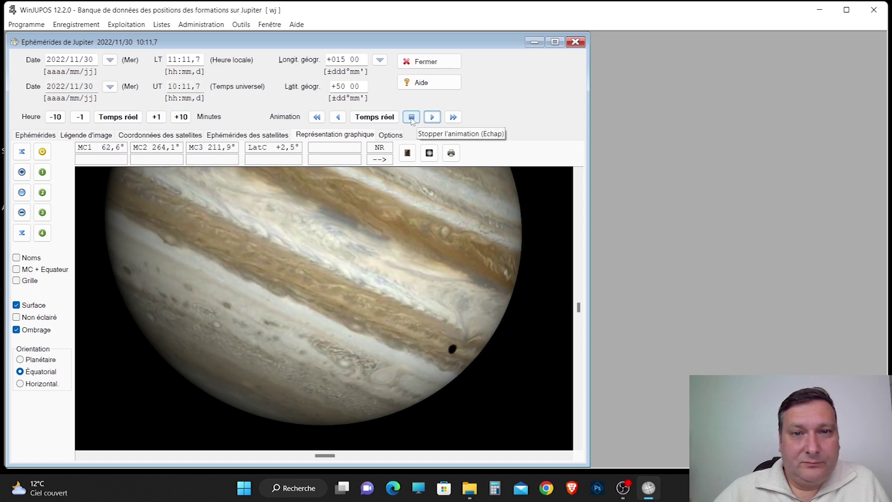
left_click(412, 118)
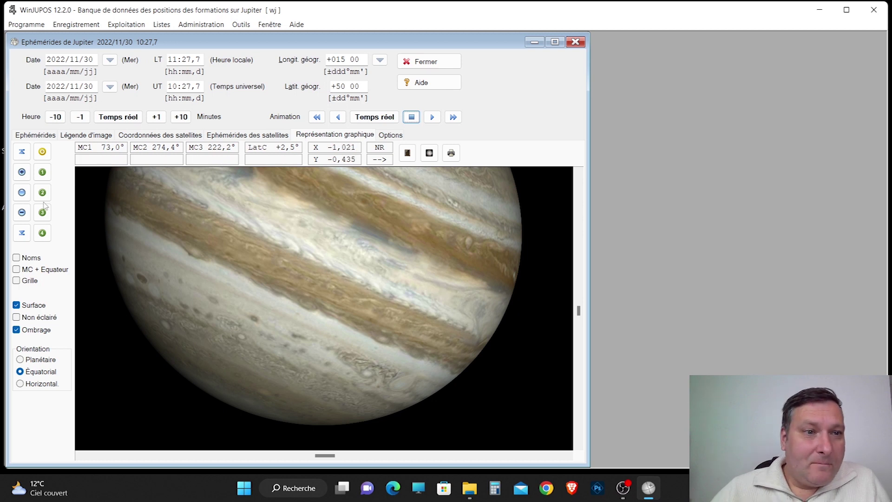
- Compare smaller and larger display sizes of Jupiter, and restore the standard size
left_click(22, 213)
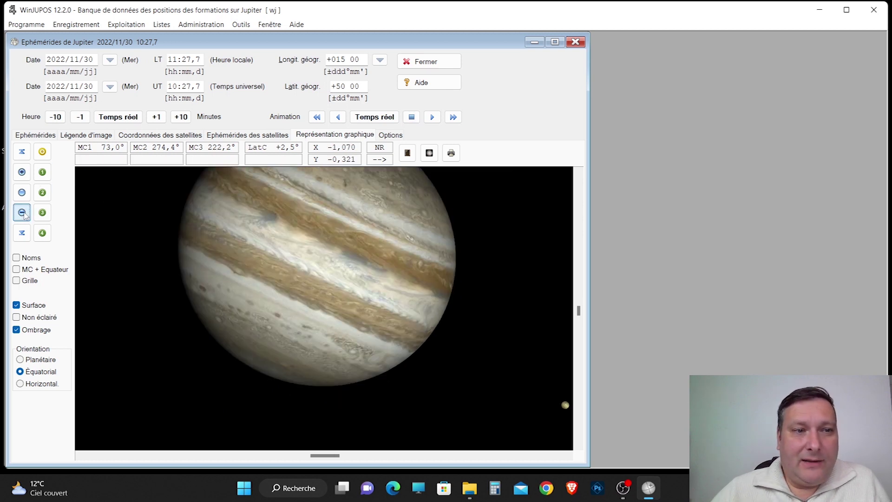
left_click(22, 212)
left_click(22, 212)
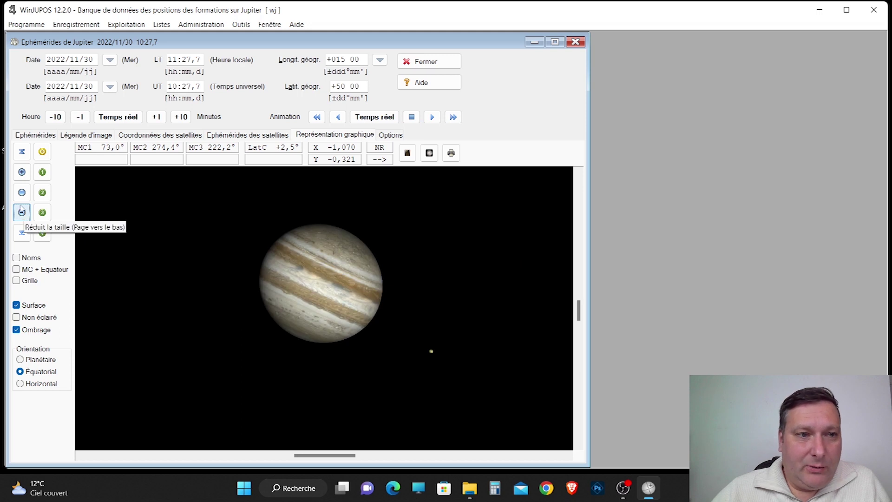
left_click(22, 172)
left_click(22, 172)
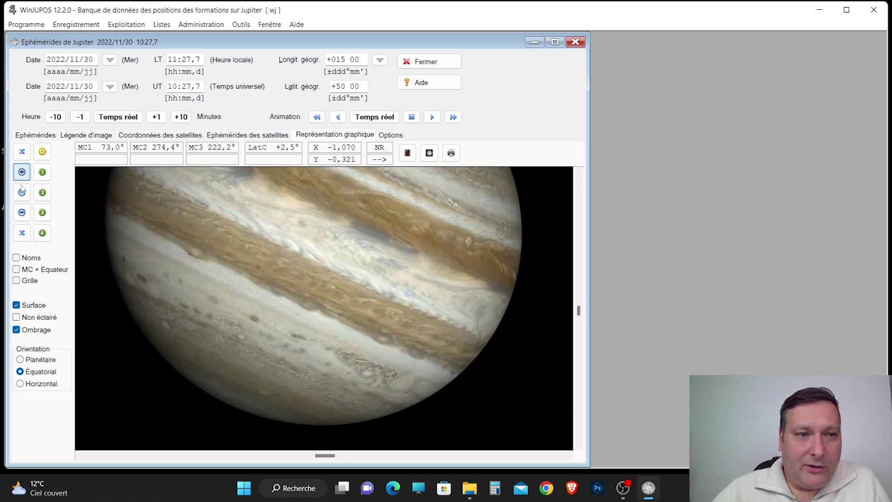
left_click(21, 213)
left_click(22, 213)
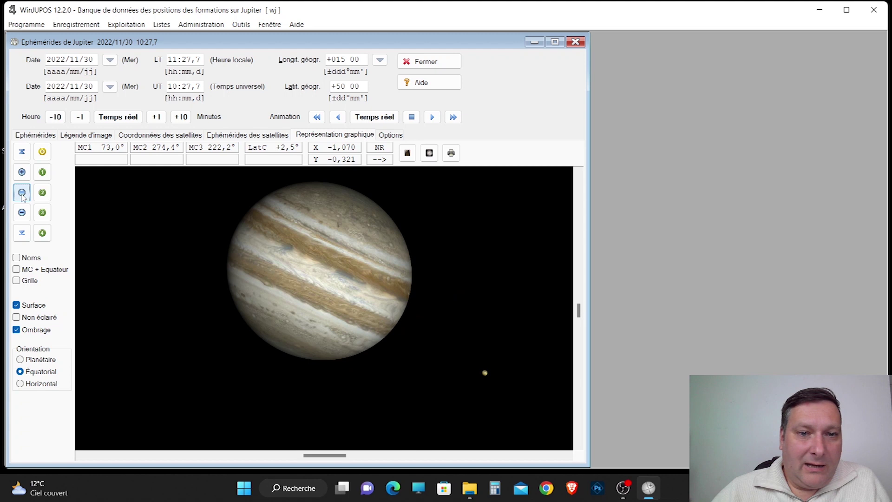
left_click(22, 172)
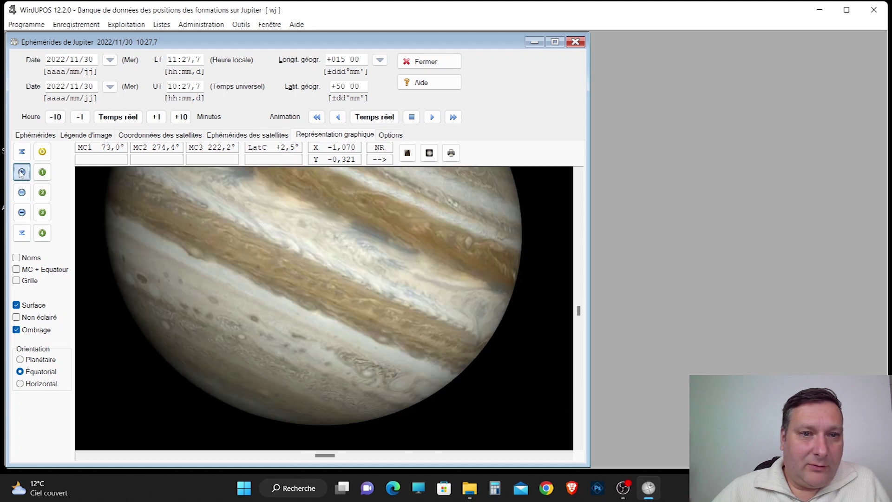
left_click(21, 172)
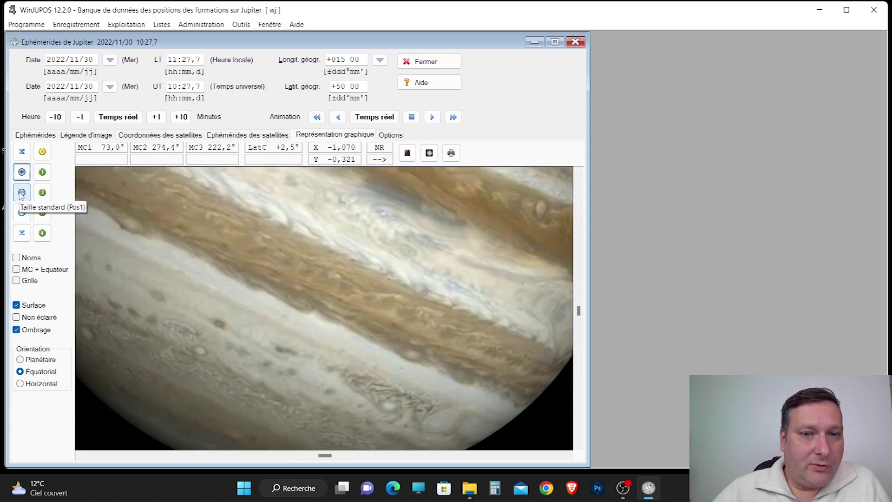
left_click(22, 193)
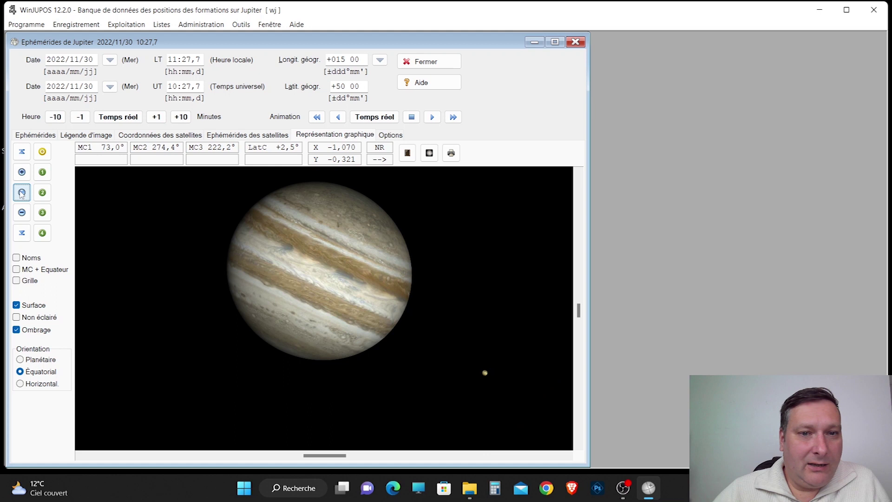
- Reduce the graphic to a wider field around Jupiter, and display the names of Io, Europe and Ganymède
left_click(23, 238)
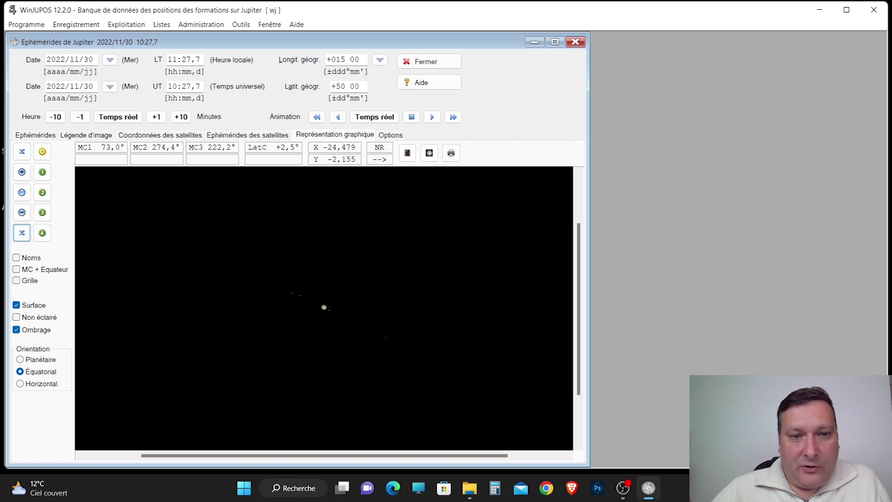
left_click(21, 173)
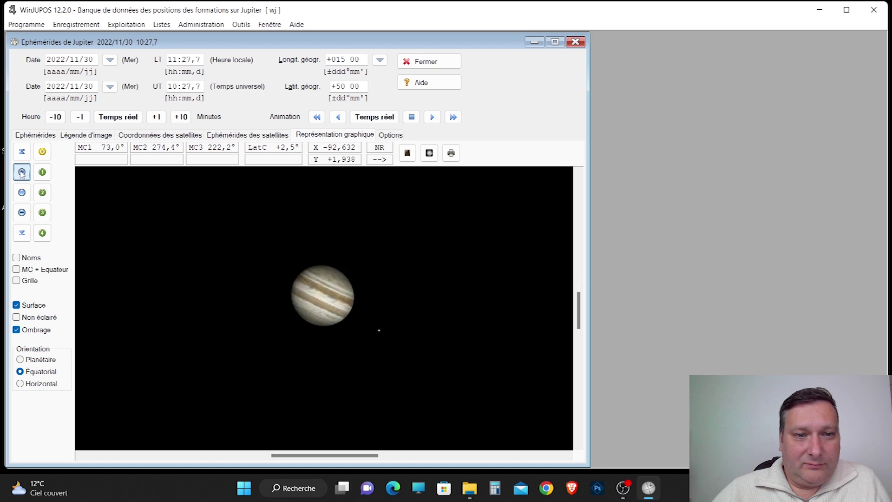
left_click(21, 213)
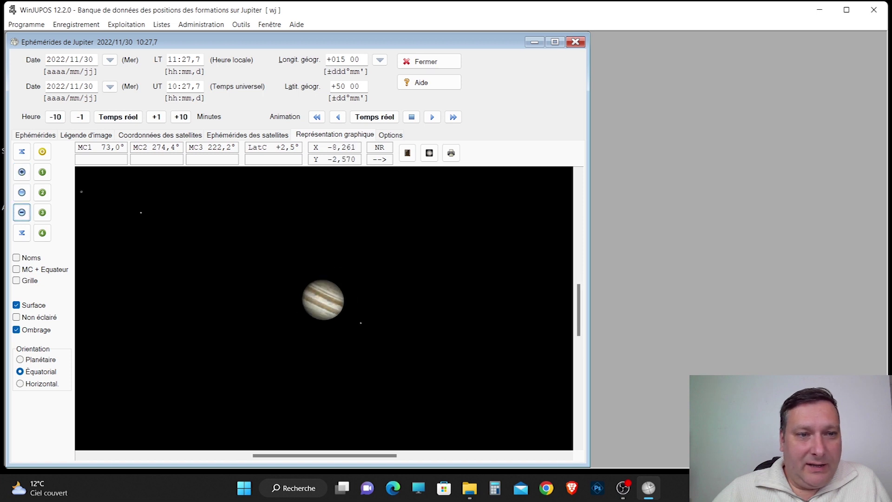
left_click(29, 259)
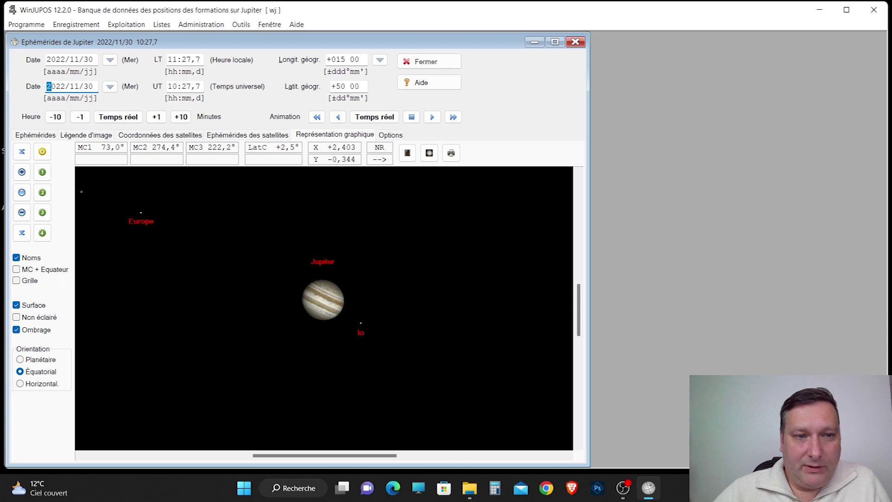
left_click_drag(325, 455, 301, 456)
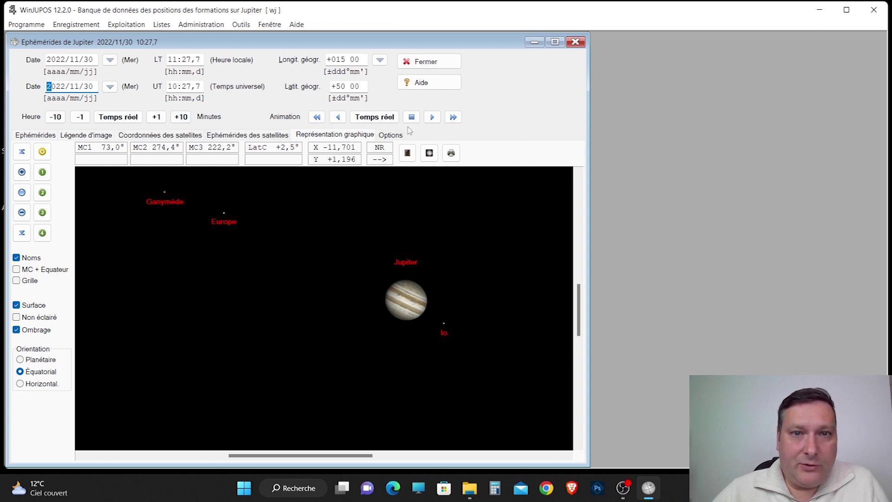
- Advance the ephemeris time by 1 minute, and by another 10 minutes to 10:38,7 UT
left_click(157, 117)
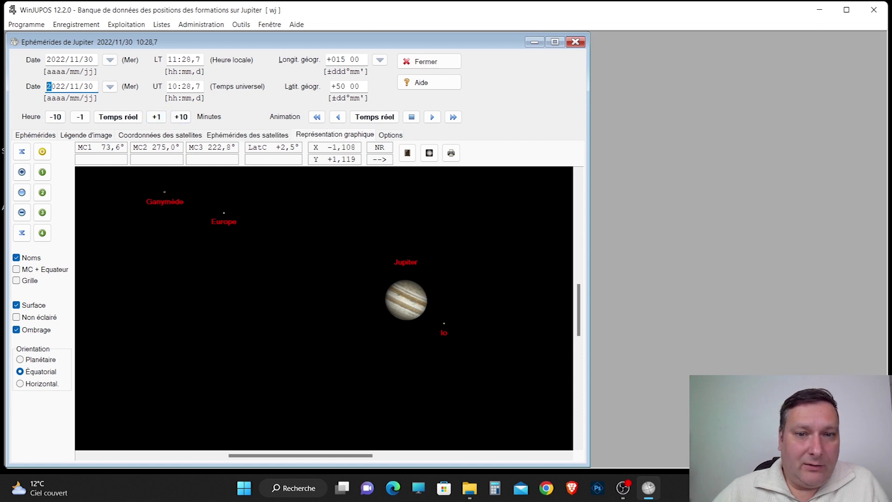
left_click(181, 117)
left_click(180, 116)
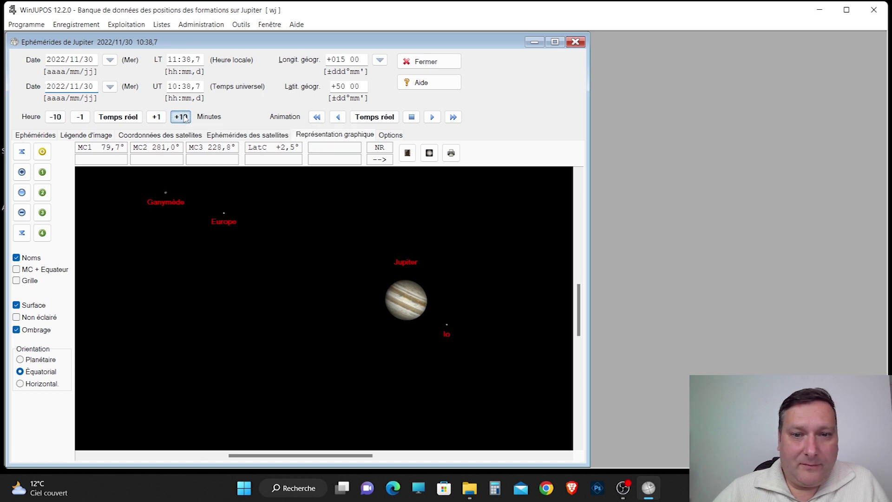
- Advance the ephemeris time in 10-minute steps to 11:08,7 UT, and enlarge the graphic around Jupiter and Io
left_click(180, 117)
left_click(181, 117)
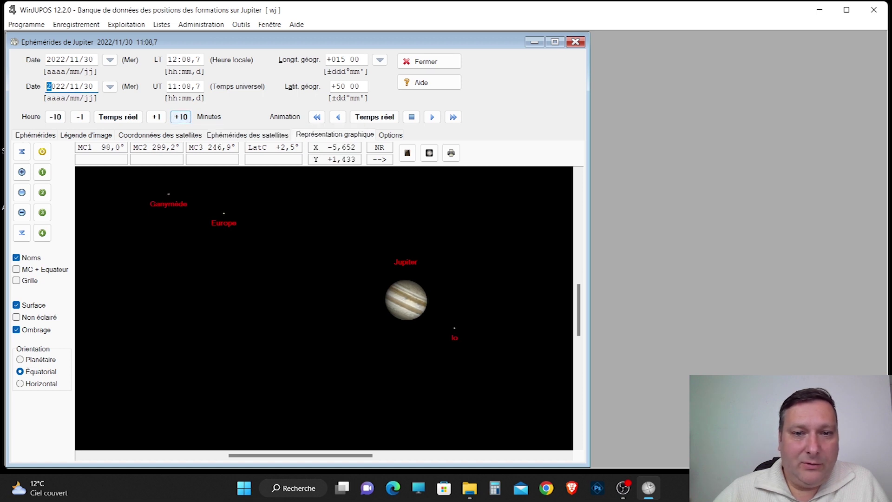
left_click(26, 173)
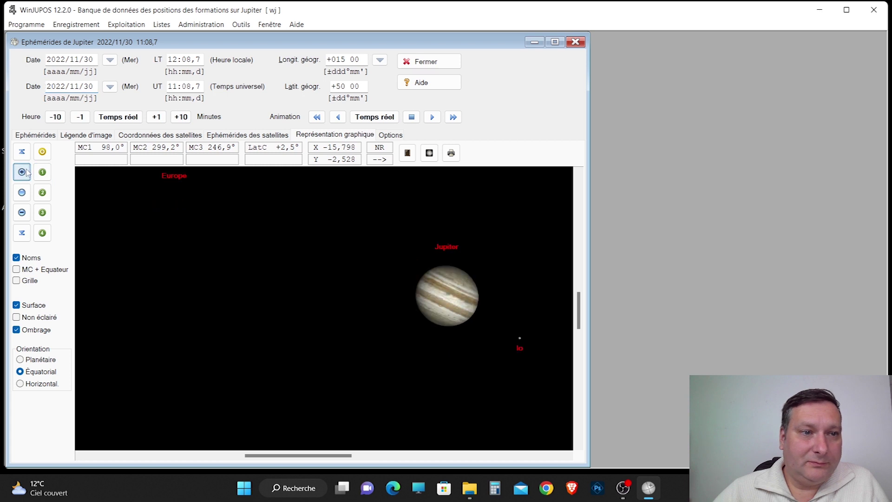
left_click(27, 172)
left_click_drag(272, 461, 315, 461)
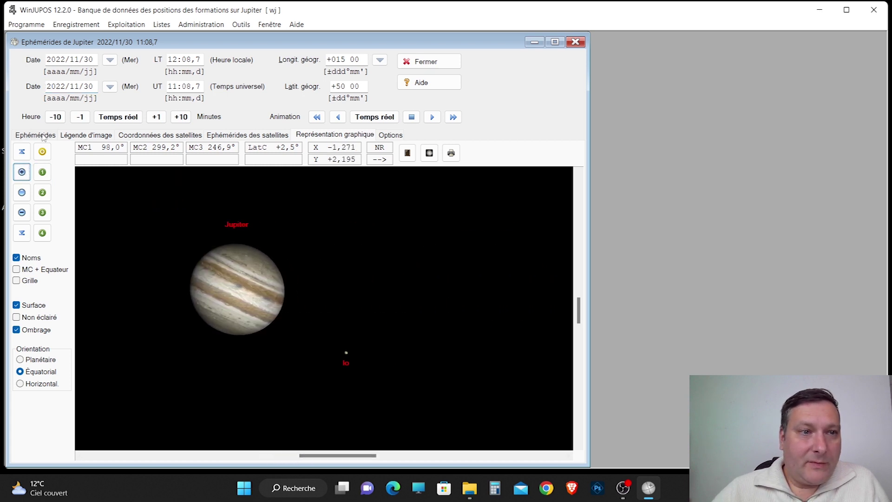
- Move the ephemeris time back in 10-minute steps to 08:38,7 UT, and enlarge Jupiter with Io and its shadow on the disc
left_click(55, 117)
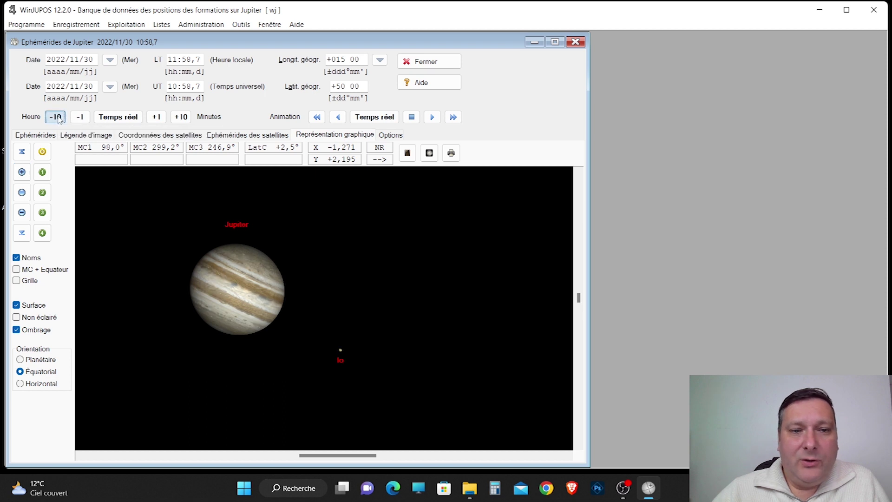
left_click_drag(55, 117, 55, 116)
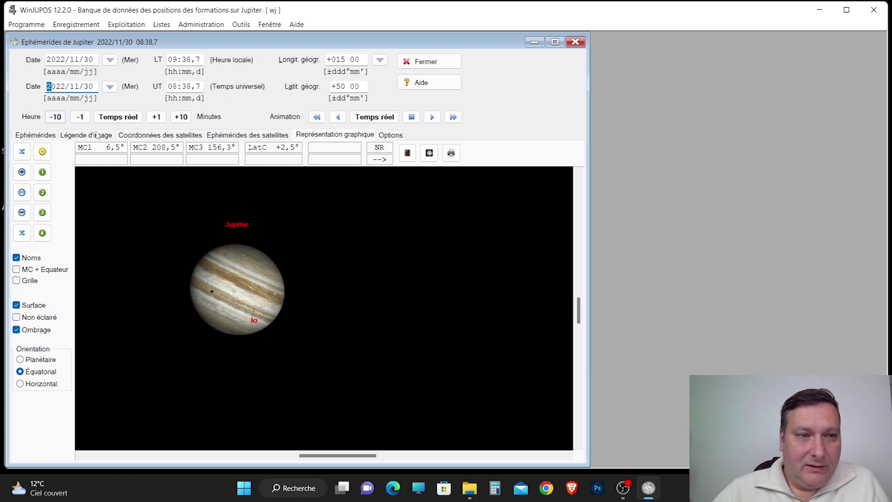
left_click(22, 172)
left_click(22, 172)
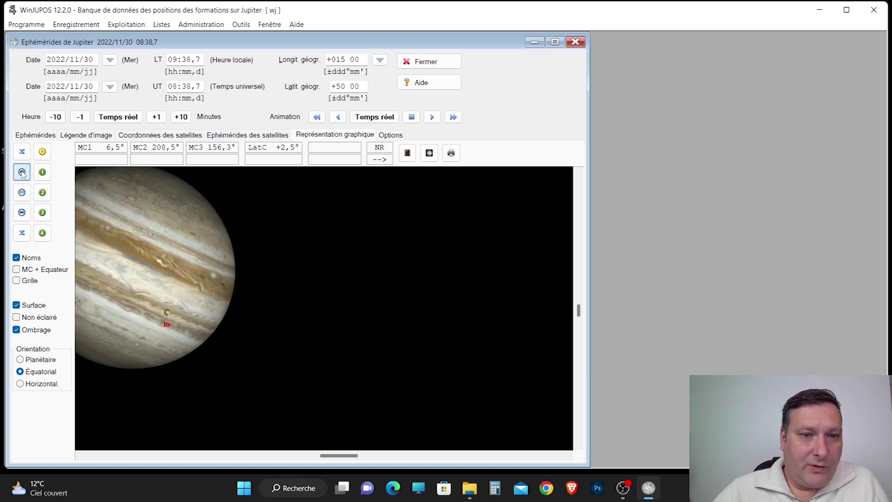
mouse_move(327, 460)
left_mouse_down()
mouse_move(298, 460)
mouse_move(315, 465)
left_mouse_up()
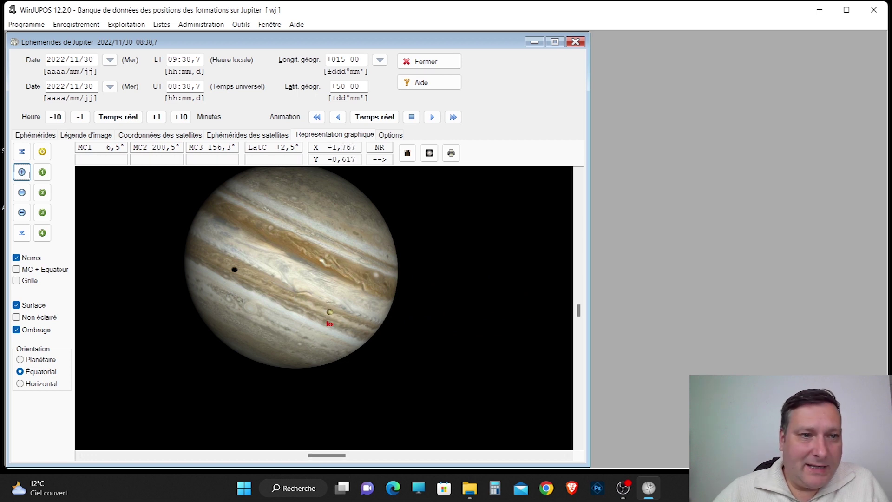
- Compare the shadow's position one minute forward and back, and advance the ephemeris minute by minute to 08:44,7 UT
left_click(156, 118)
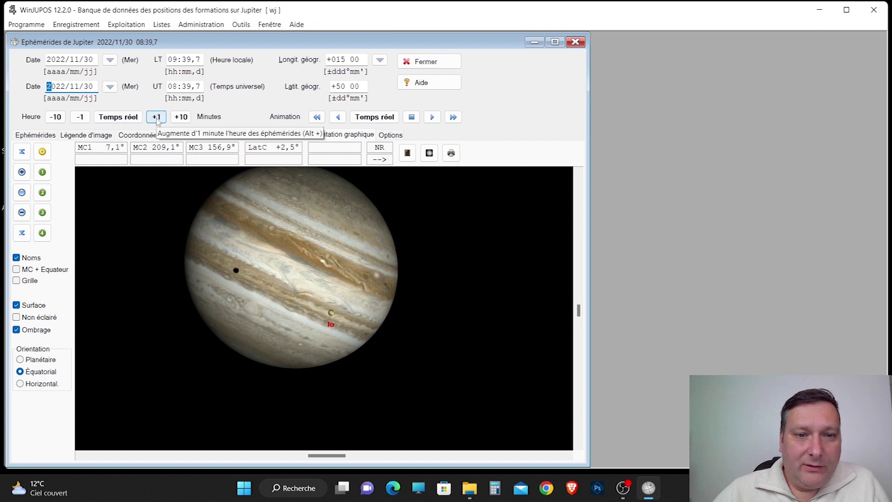
left_click(80, 118)
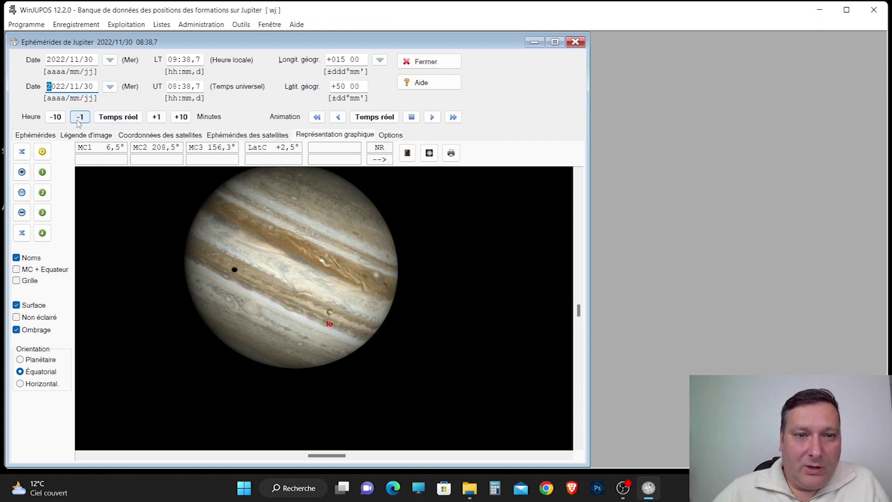
left_click(155, 119)
left_click(155, 118)
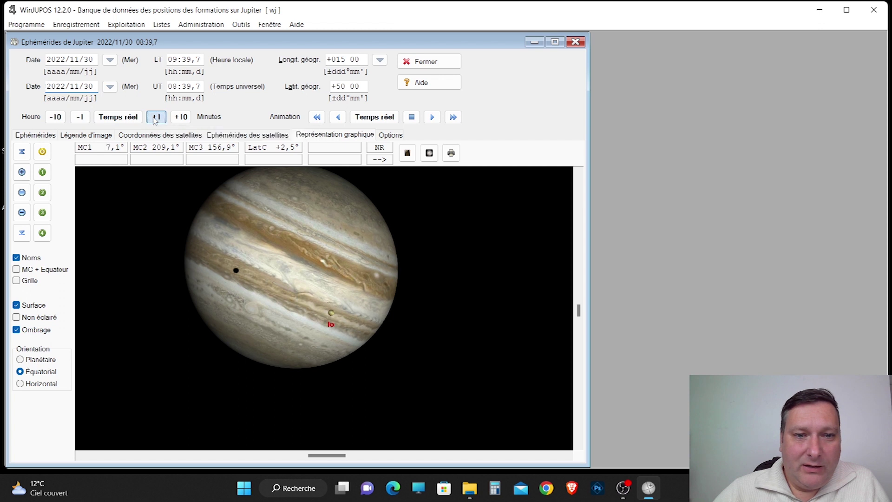
left_click(155, 119)
left_click(155, 118)
left_click(156, 118)
left_click(156, 118)
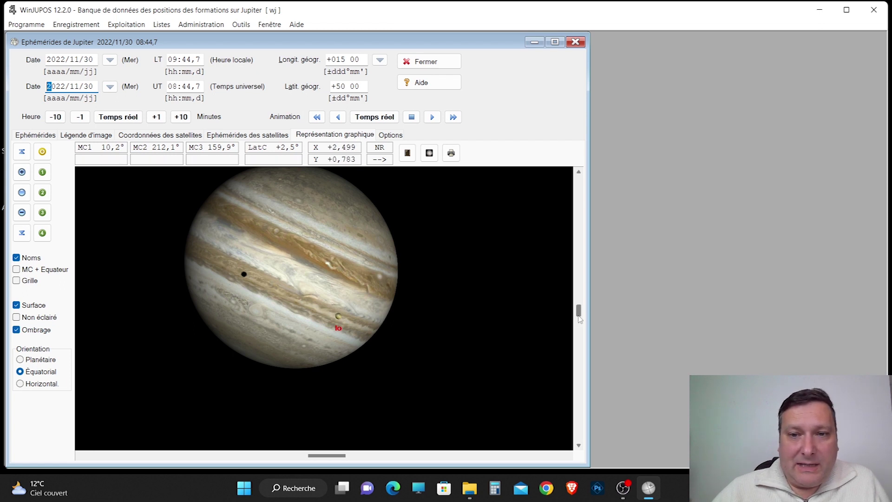
- Show Jupiter's whole disc and advance the ephemeris in one-minute steps to 09:11,7 UT, following Io to the edge of the disc
left_click_drag(579, 312, 579, 310)
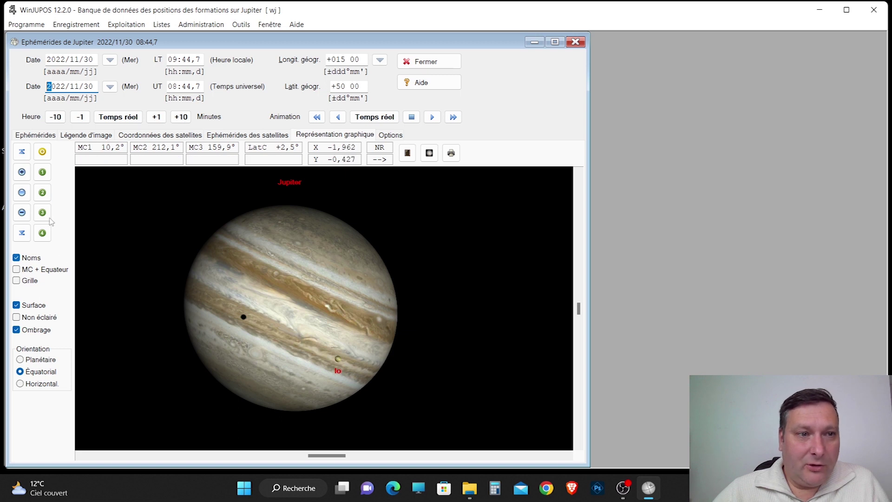
left_click(156, 116)
left_click(156, 117)
left_click(156, 117)
left_click(156, 117)
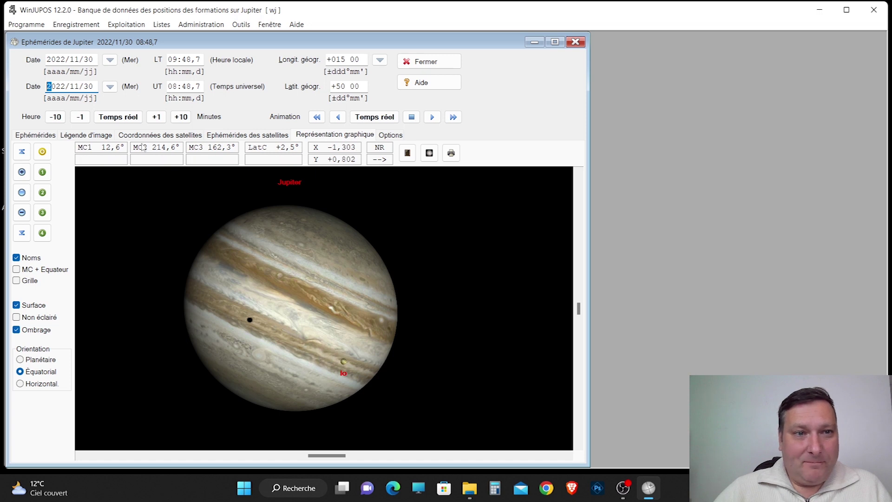
left_click(156, 116)
left_click(157, 116)
left_click(156, 116)
left_click(157, 116)
left_click(157, 116)
left_click(156, 117)
left_click(156, 116)
left_click(156, 117)
left_click(157, 117)
left_click(157, 116)
left_click(157, 117)
left_click(157, 117)
left_click(157, 117)
left_click(156, 117)
left_click(157, 117)
left_click(157, 117)
left_click(157, 117)
left_click(156, 117)
left_click(156, 116)
left_click(157, 116)
left_click(157, 117)
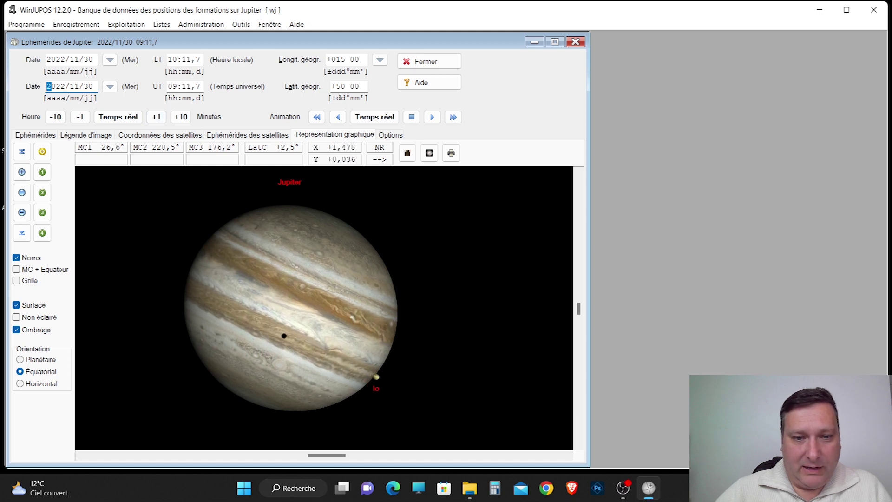